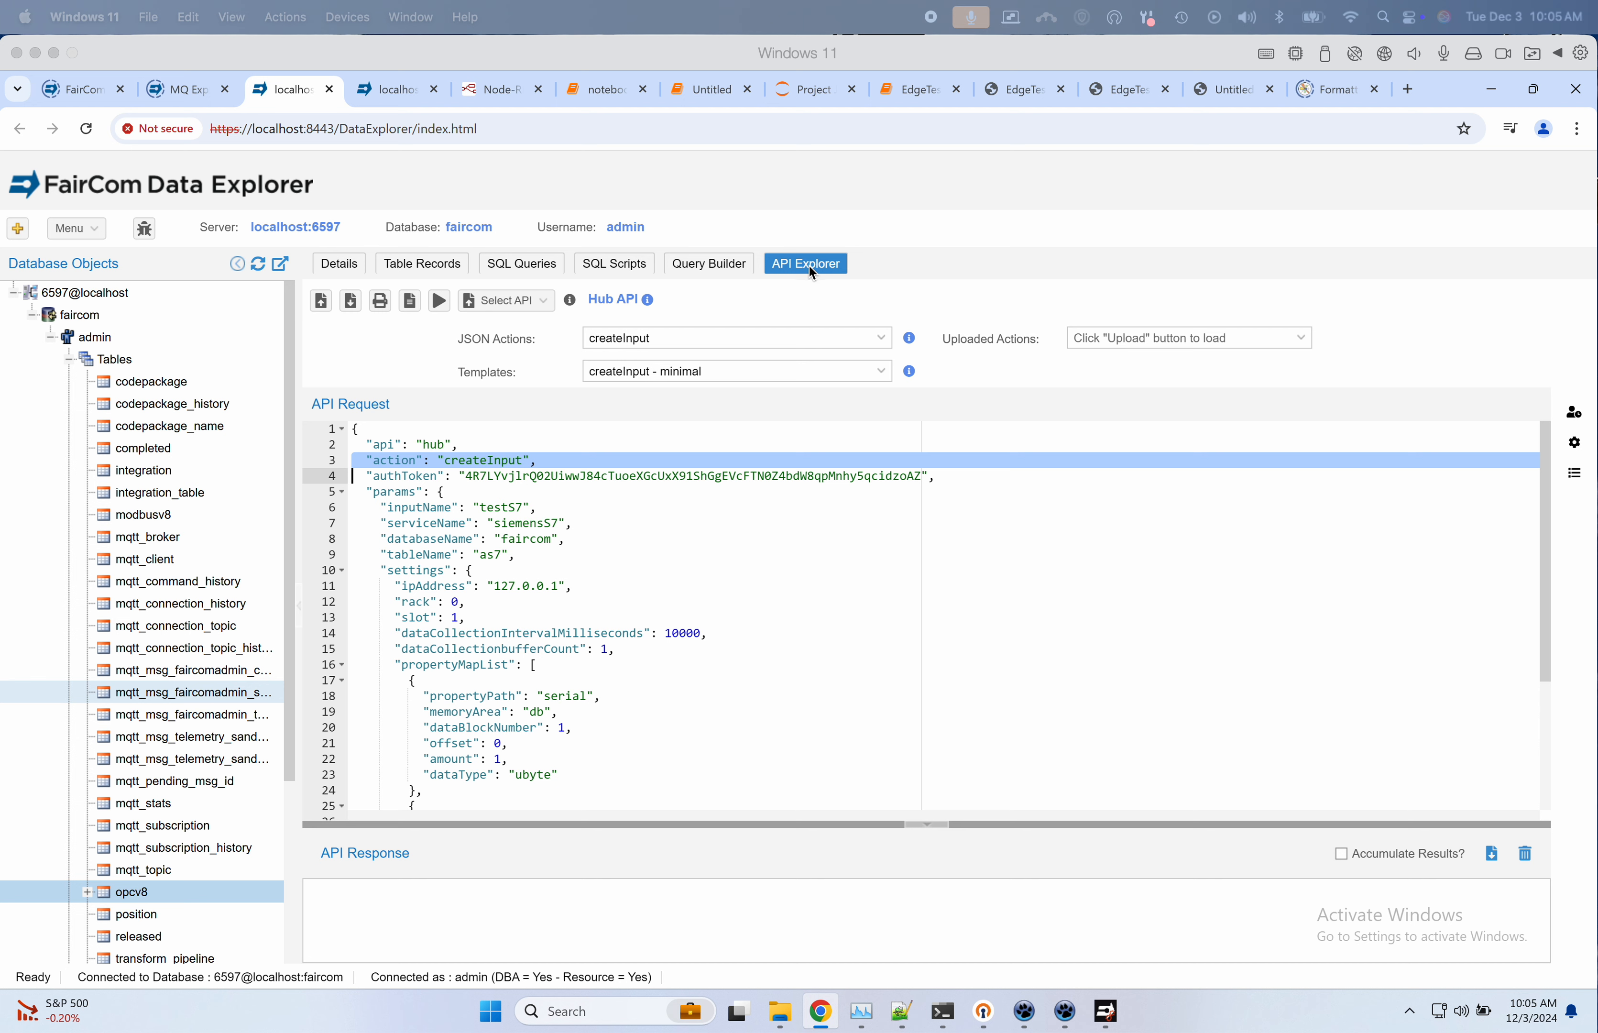
Step: Select the Hub API and load the createInput JSON action as the request
click(530, 301)
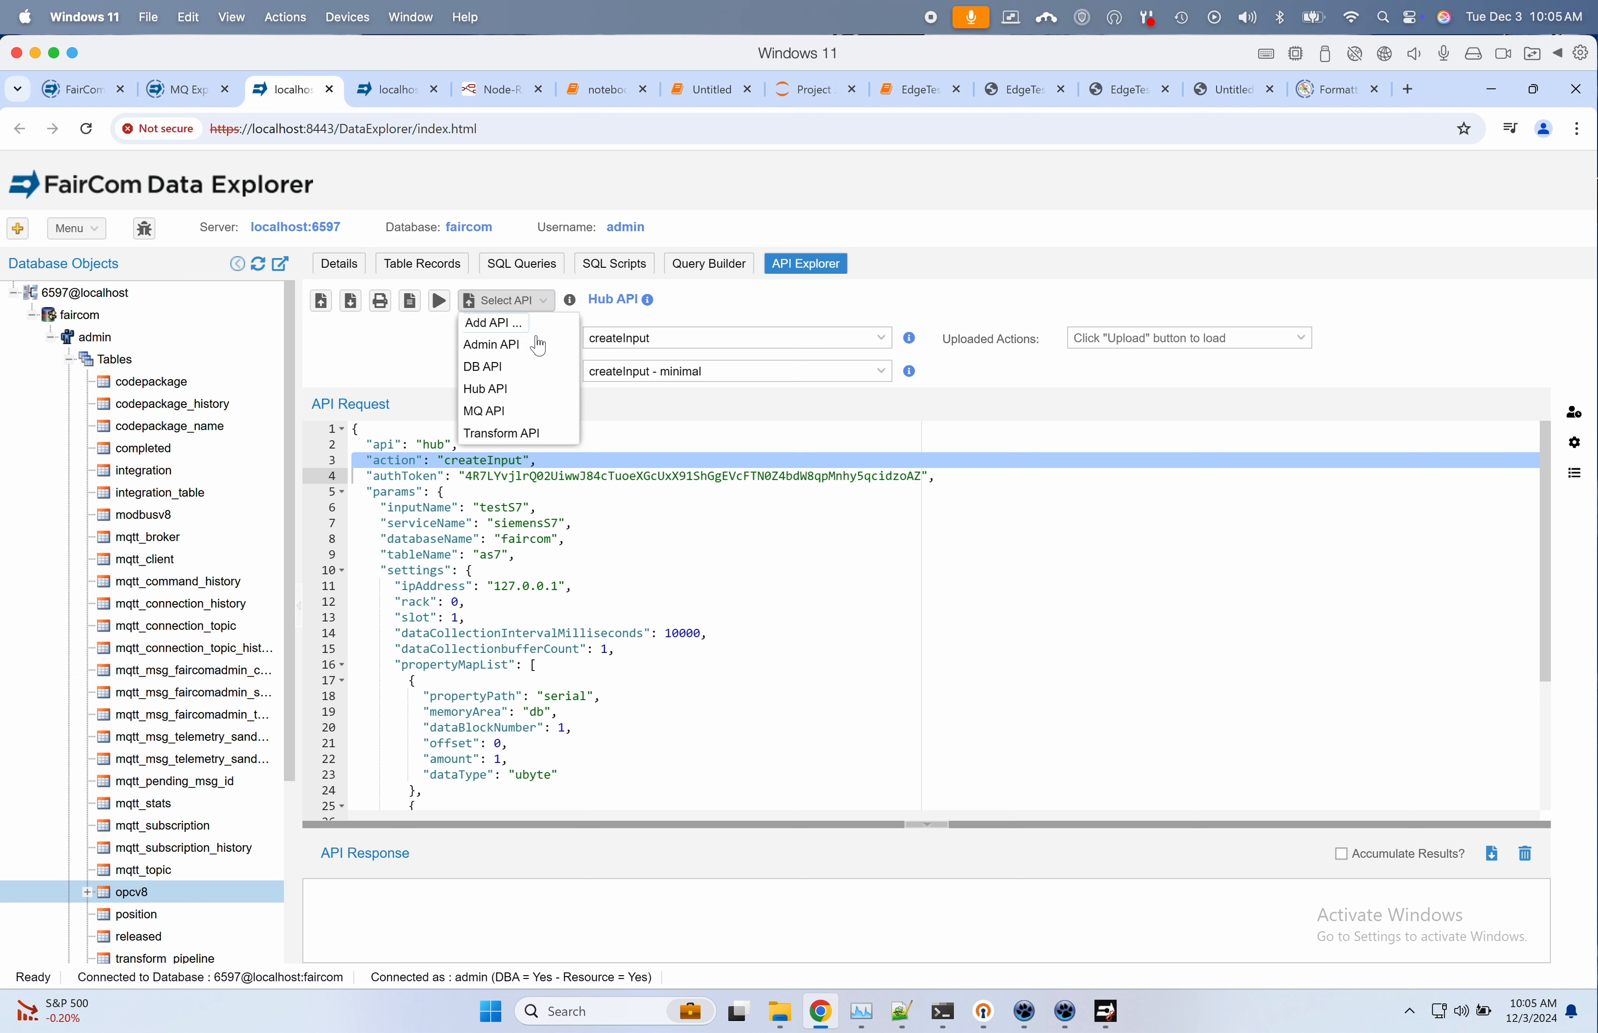
click(529, 388)
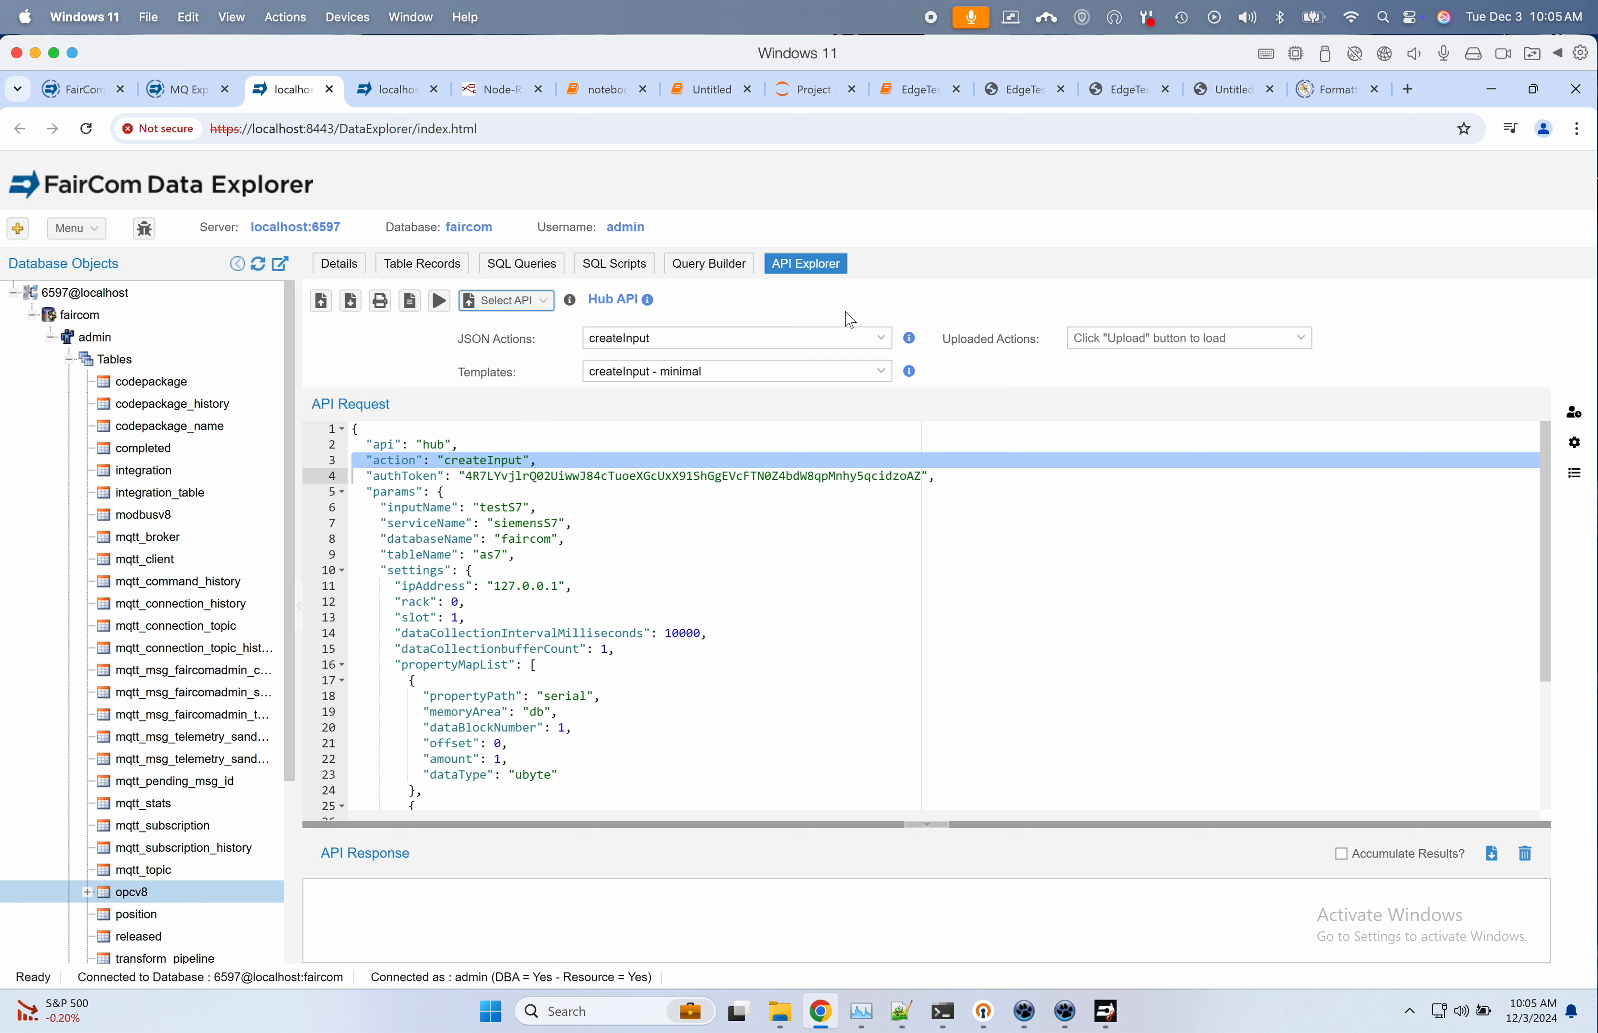
click(881, 341)
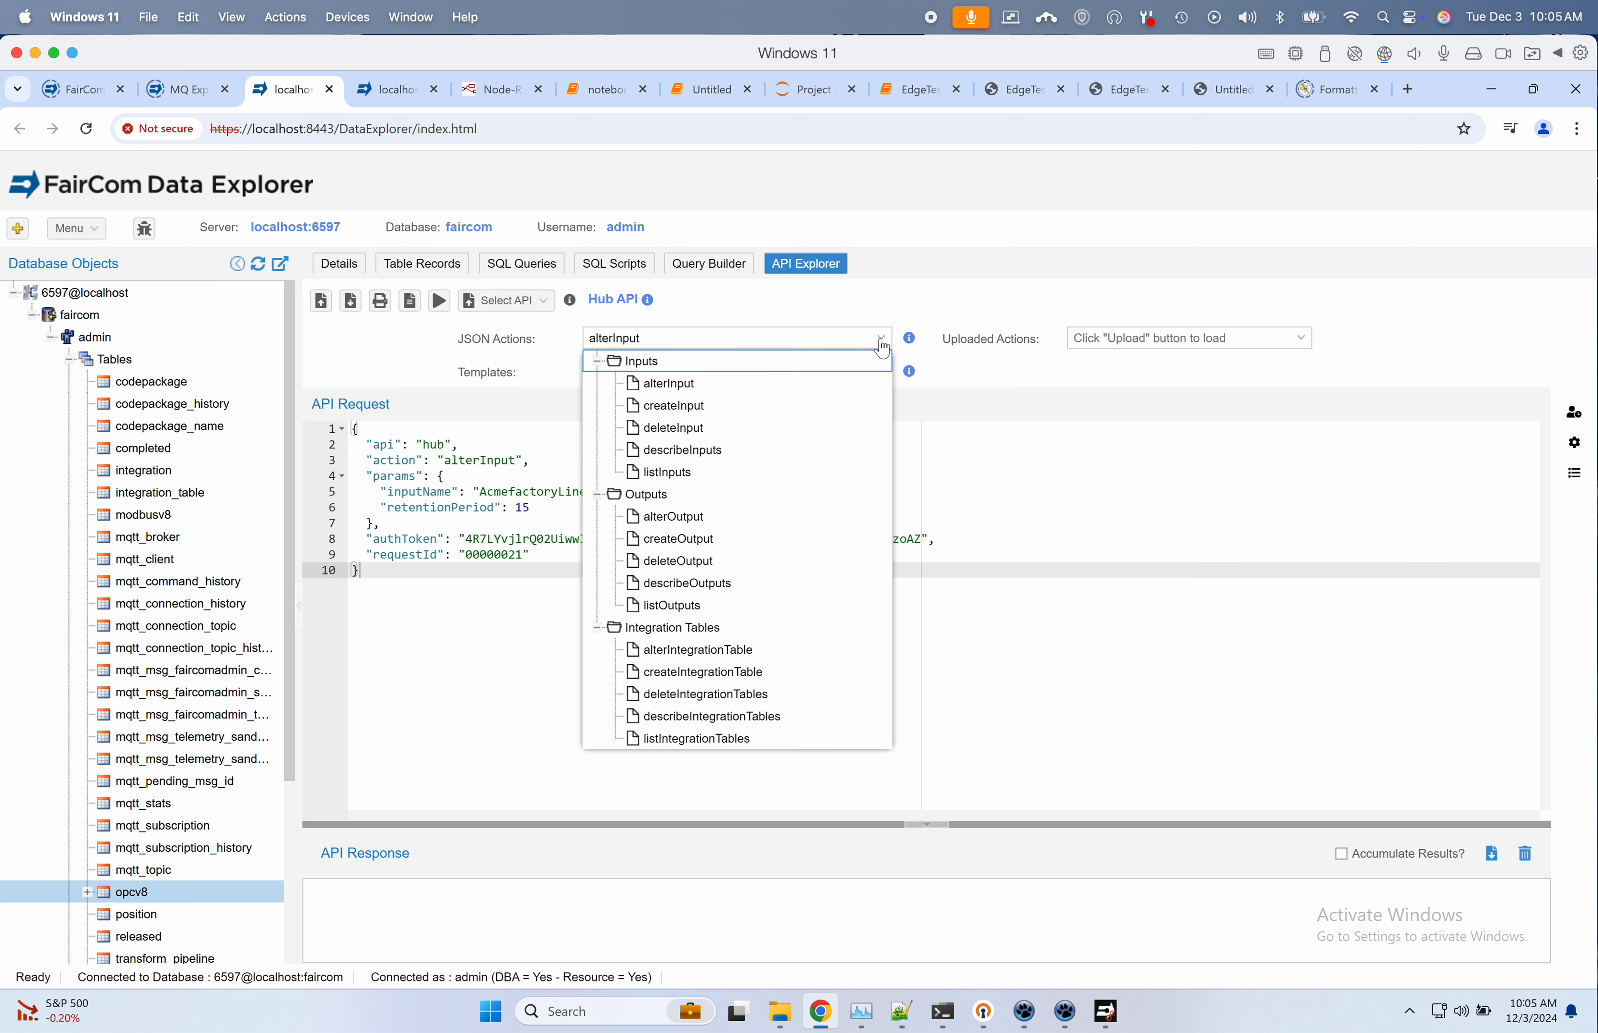
click(811, 419)
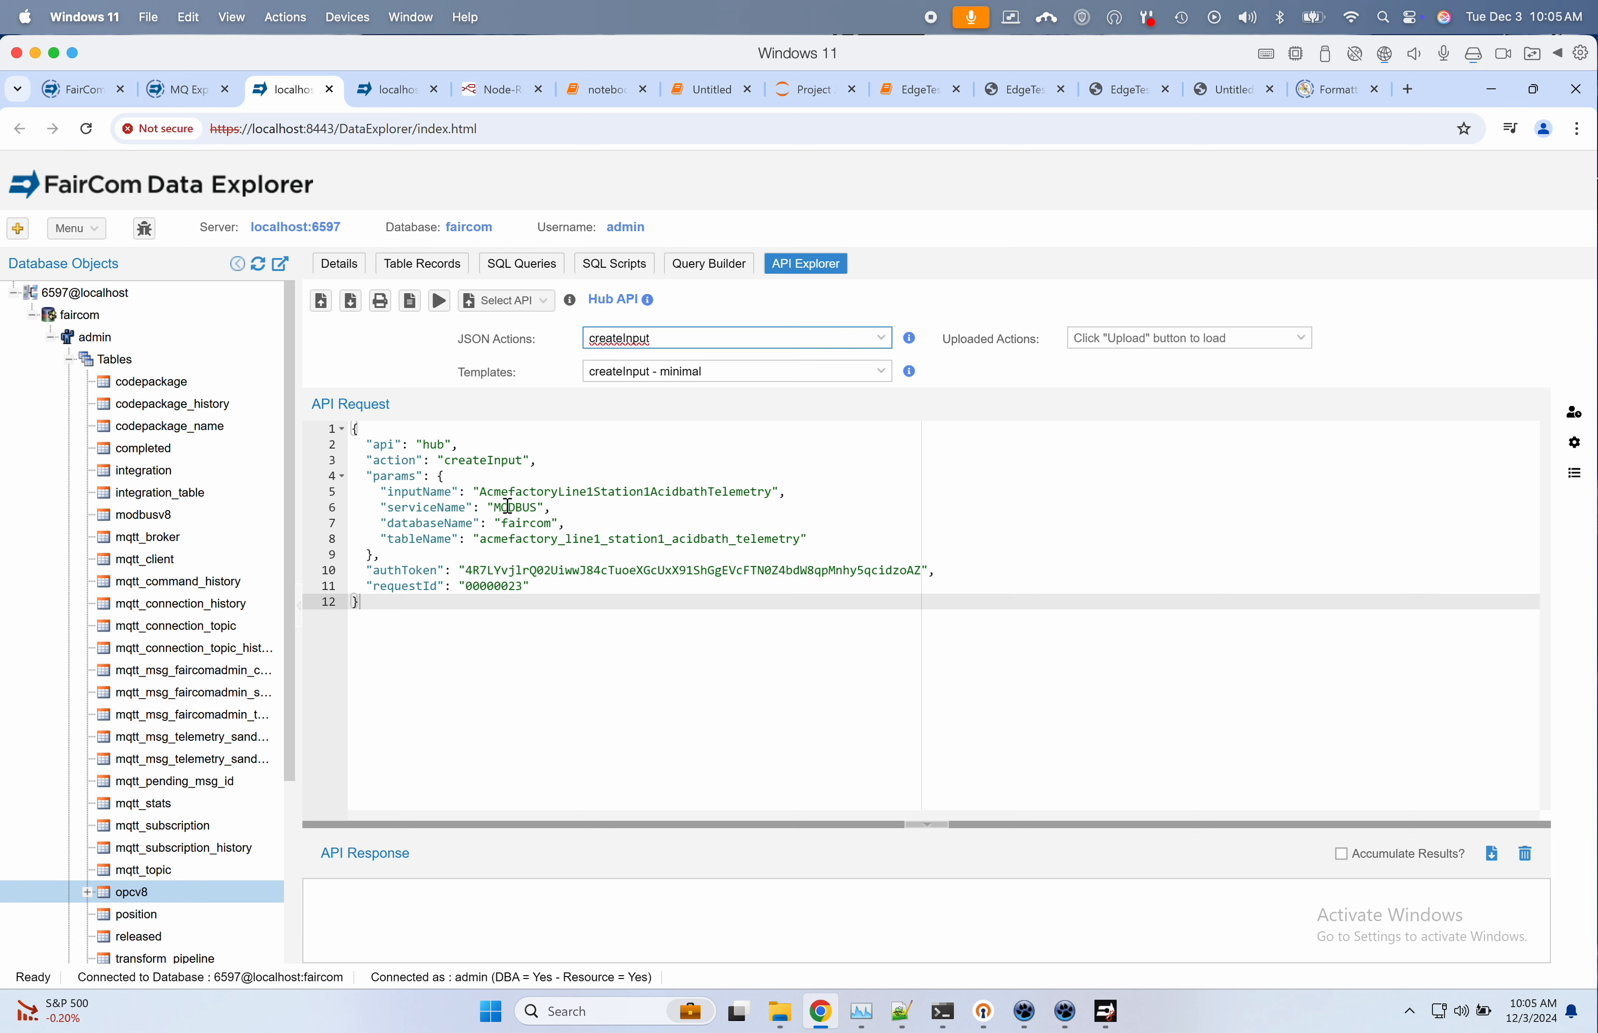
Step: Replace the whole request with the copied createInput JSON for input testS7, service siemensS7 and table as7, including its auth token
drag(459, 660, 331, 408)
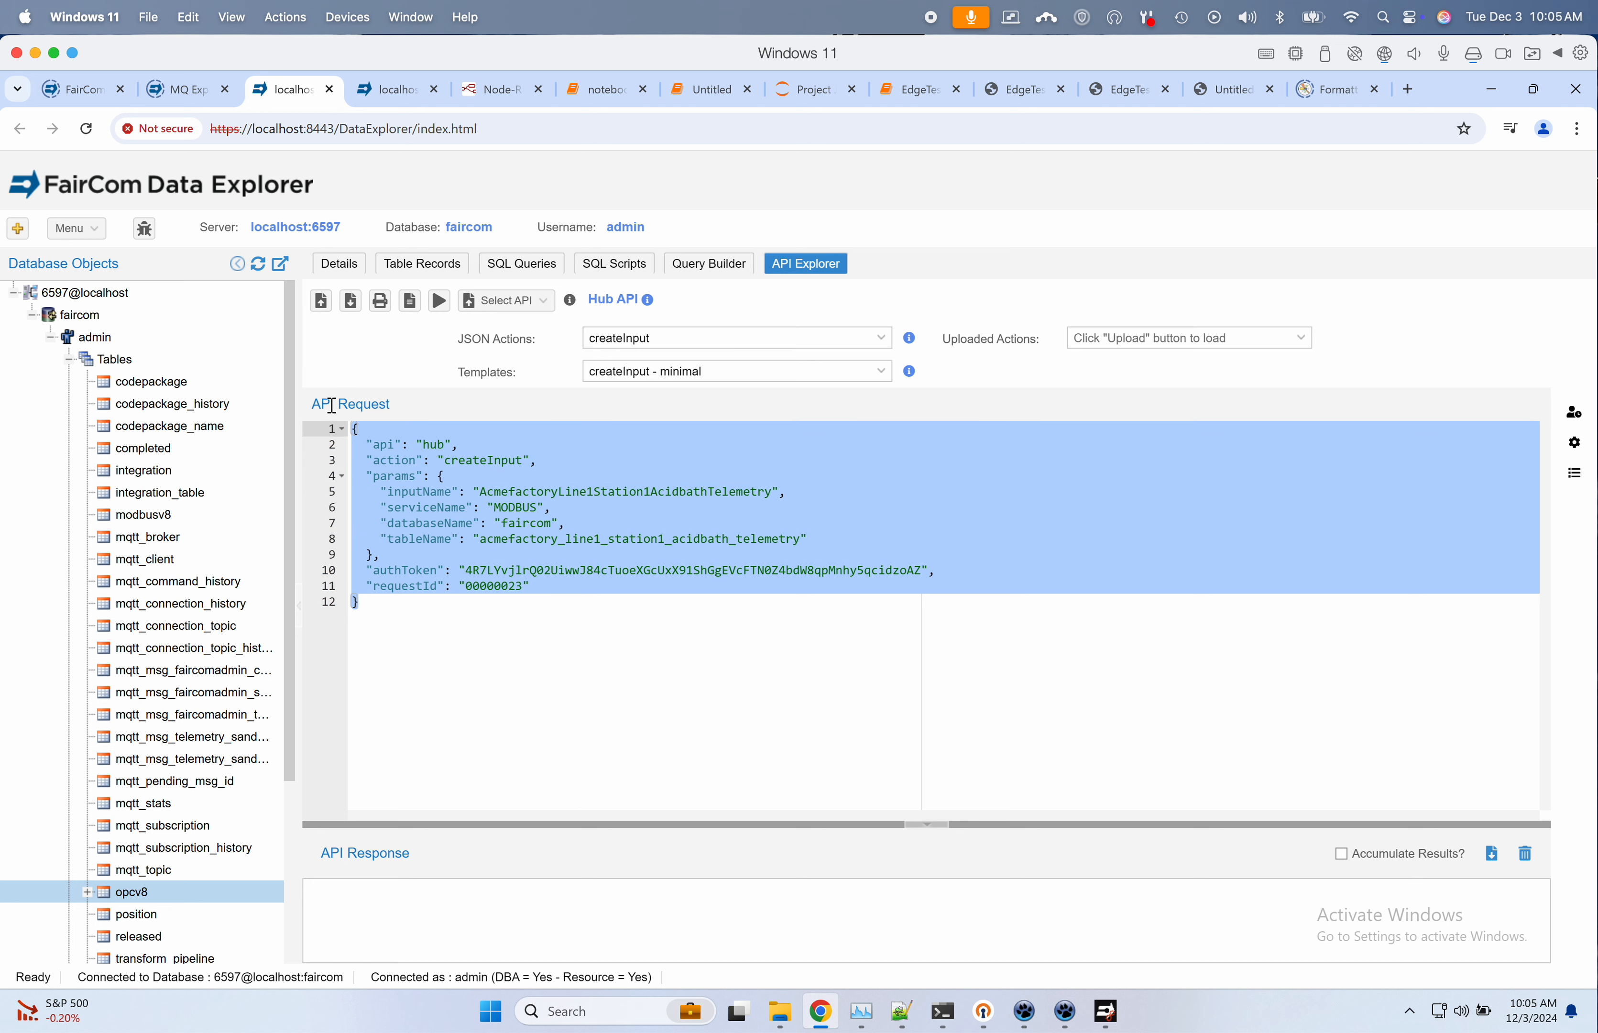
key(ctrl+v)
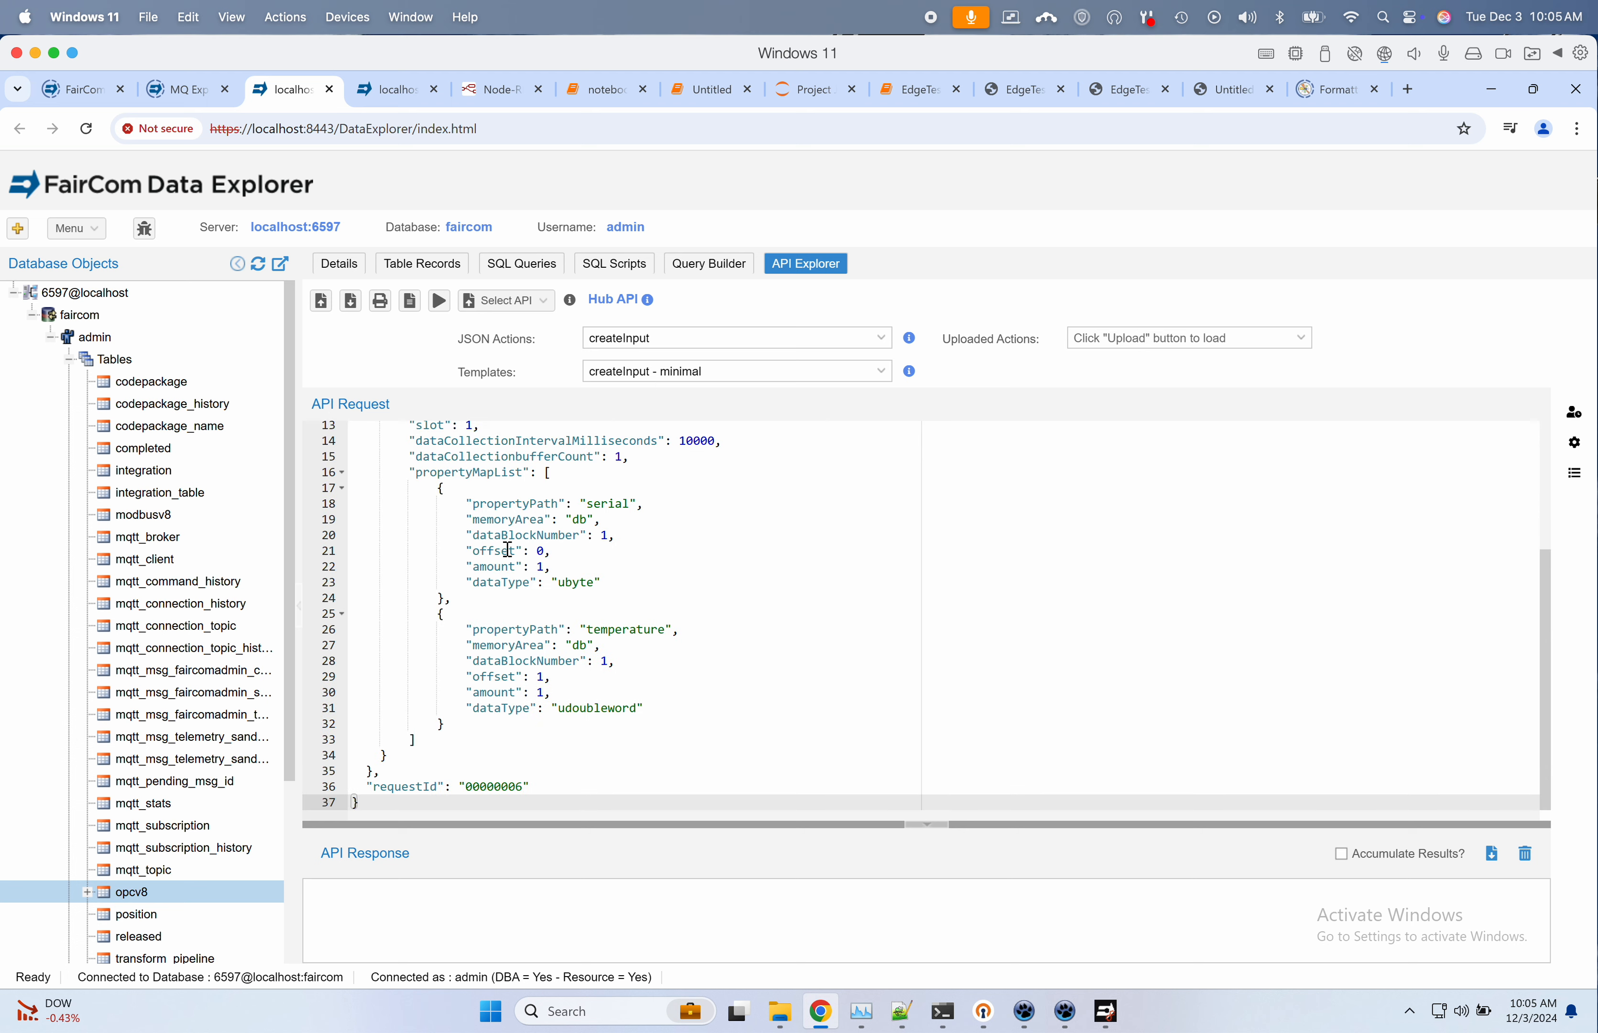
scroll(508, 549, up, 5)
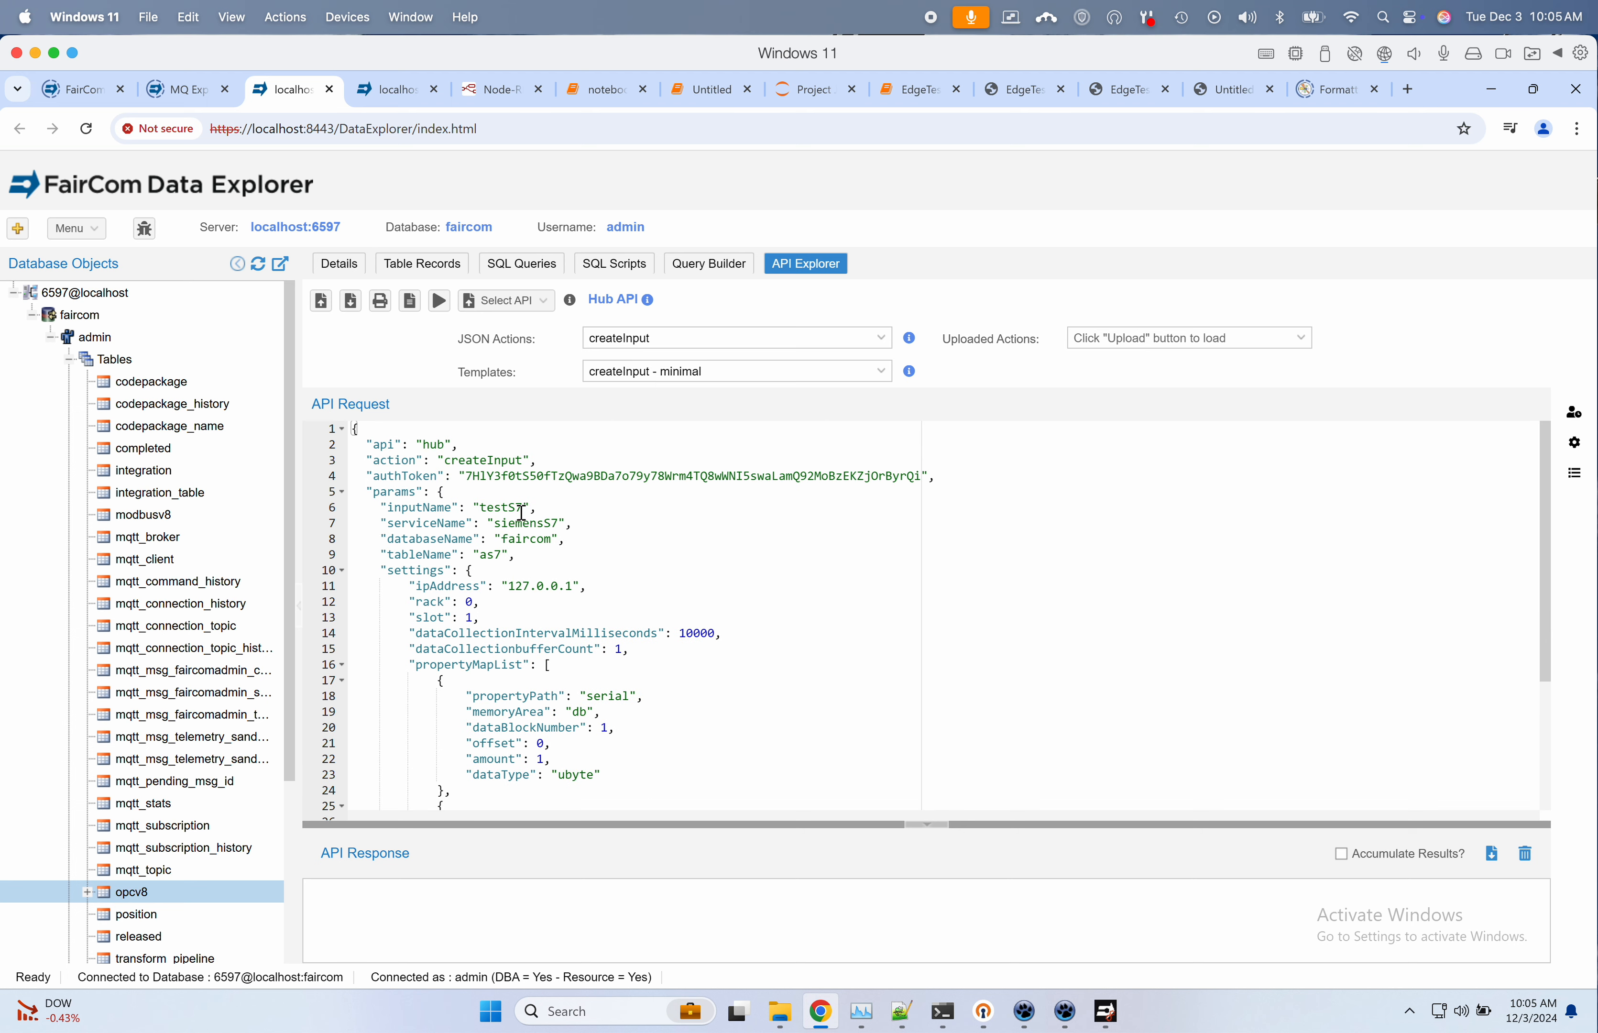
Step: Reformat the request JSON and refresh its authToken field with the current session's token
double_click(508, 462)
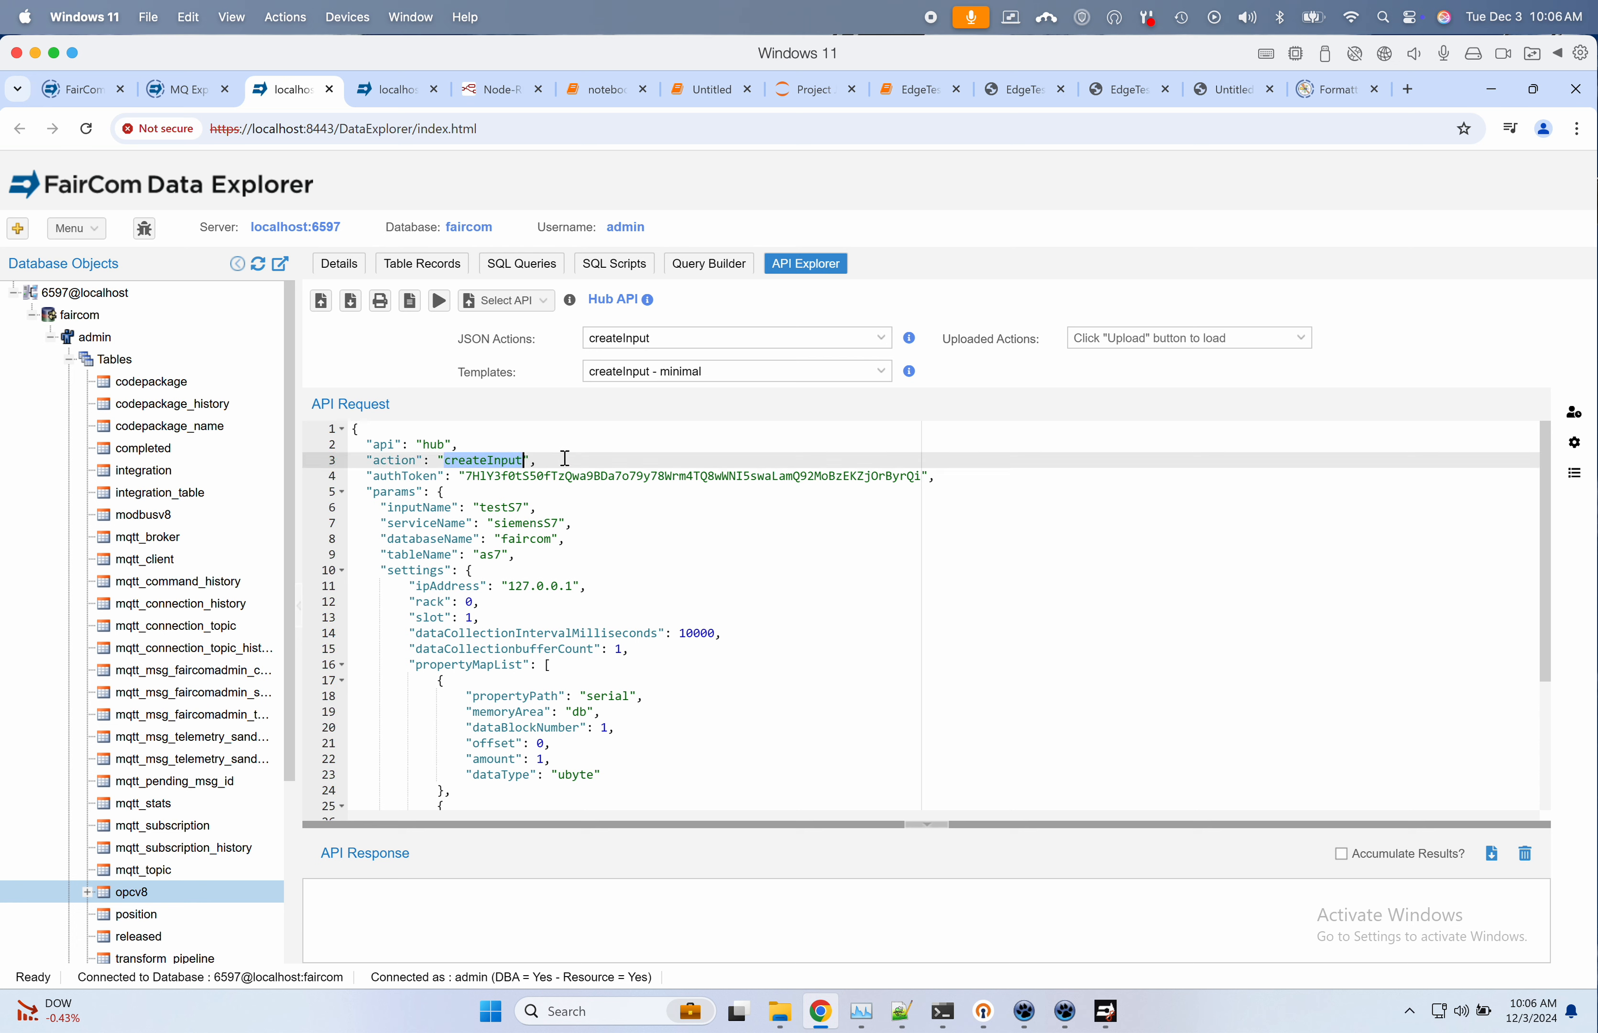
double_click(573, 476)
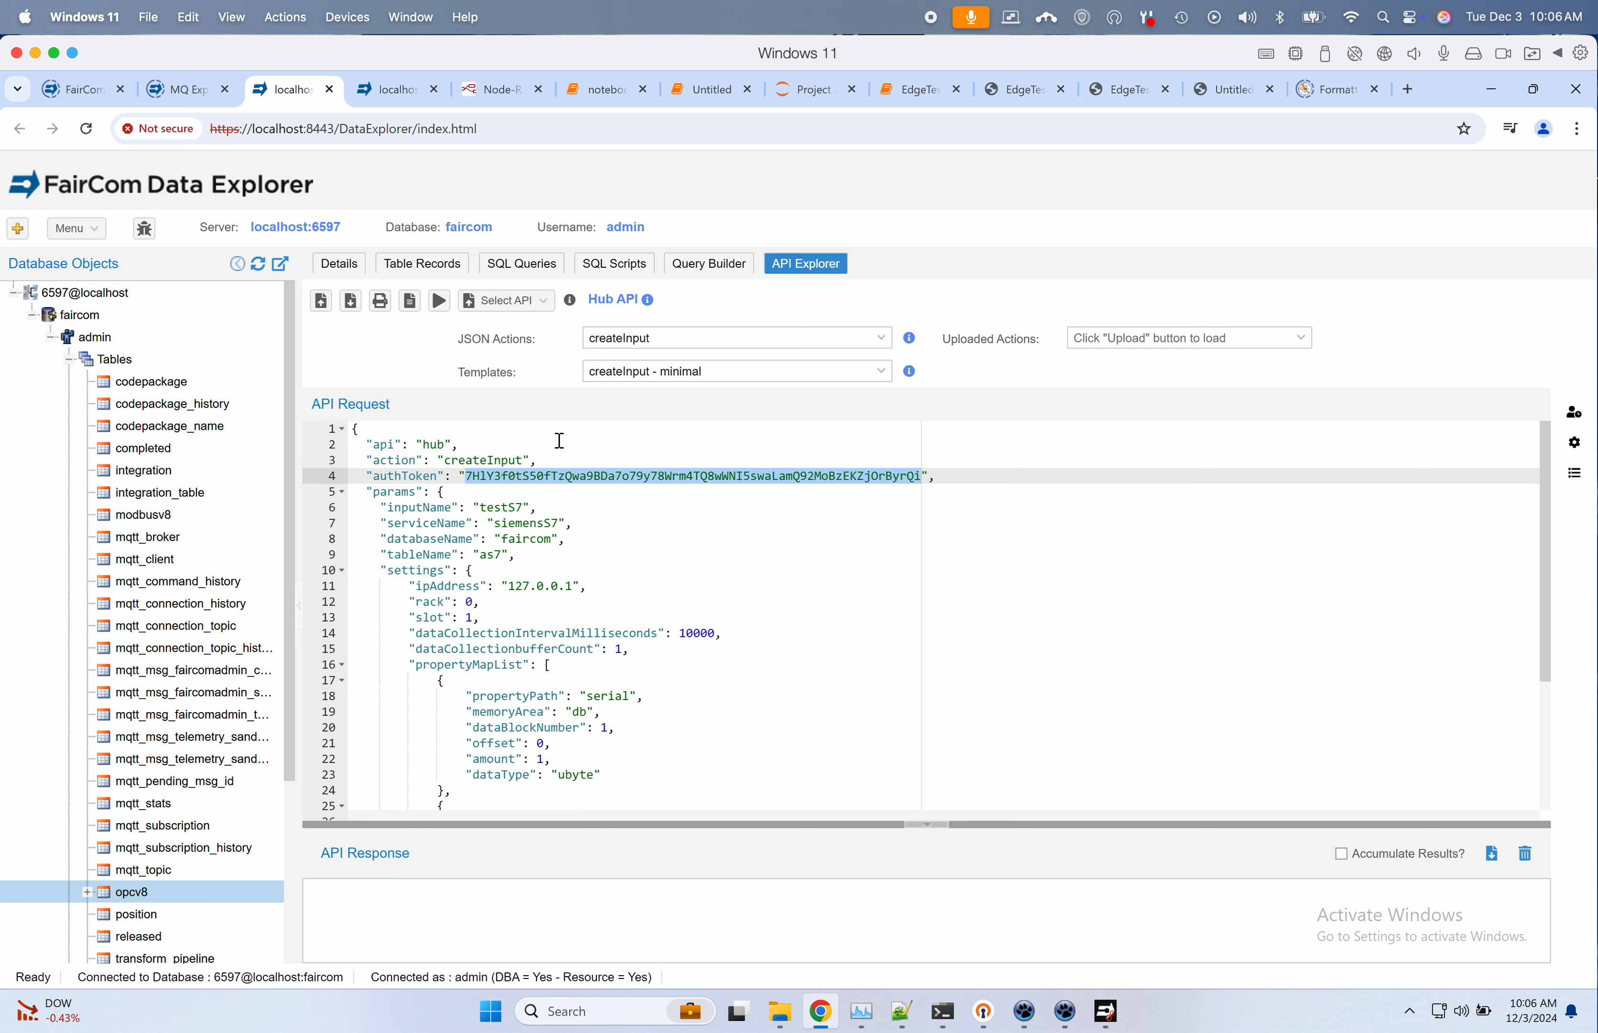
click(412, 312)
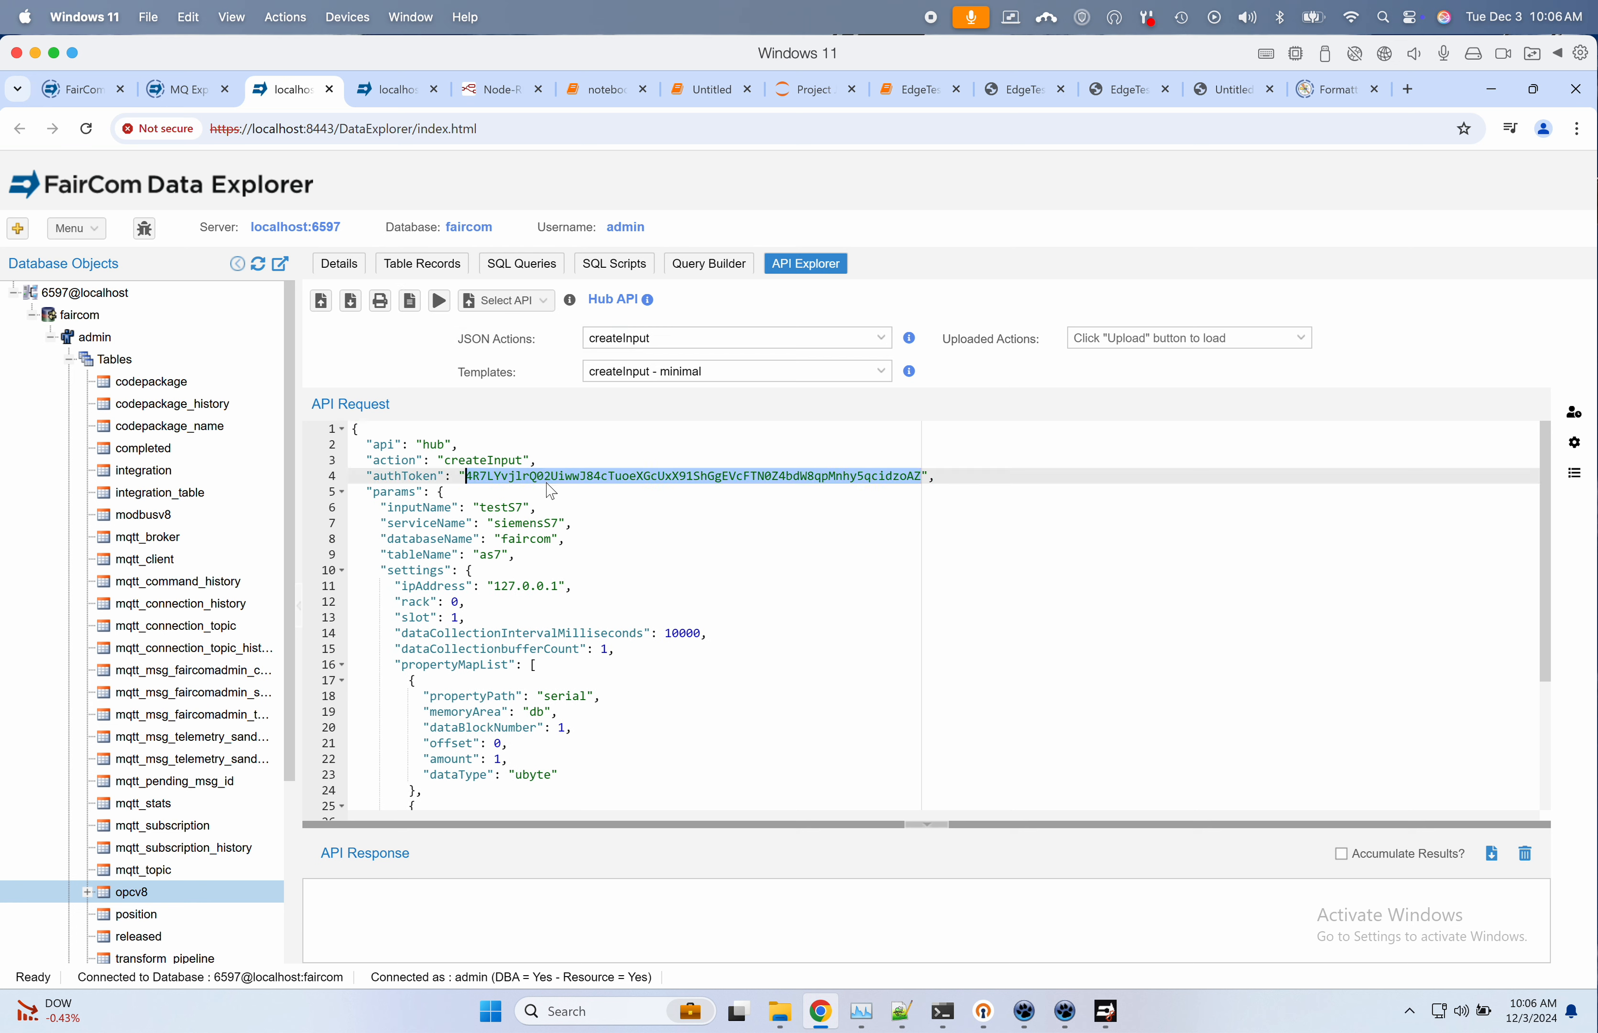
Step: Examine the request's input name, service name, table name, PLC connection settings, data collection interval and buffer count
double_click(512, 509)
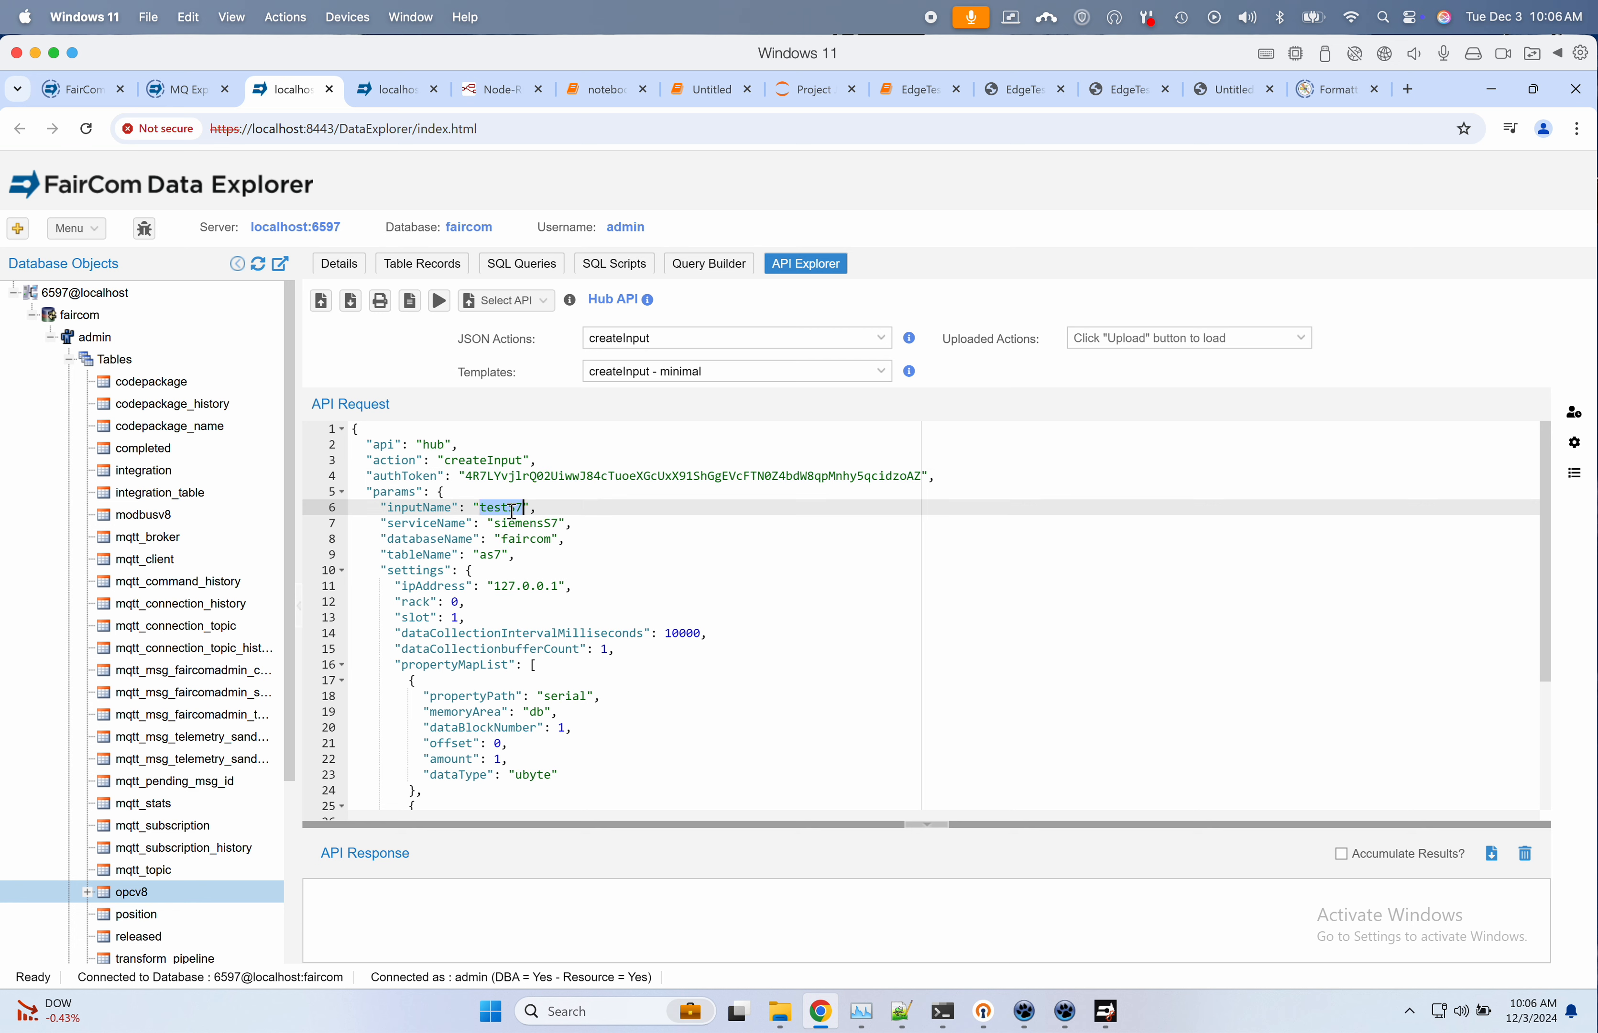
double_click(542, 524)
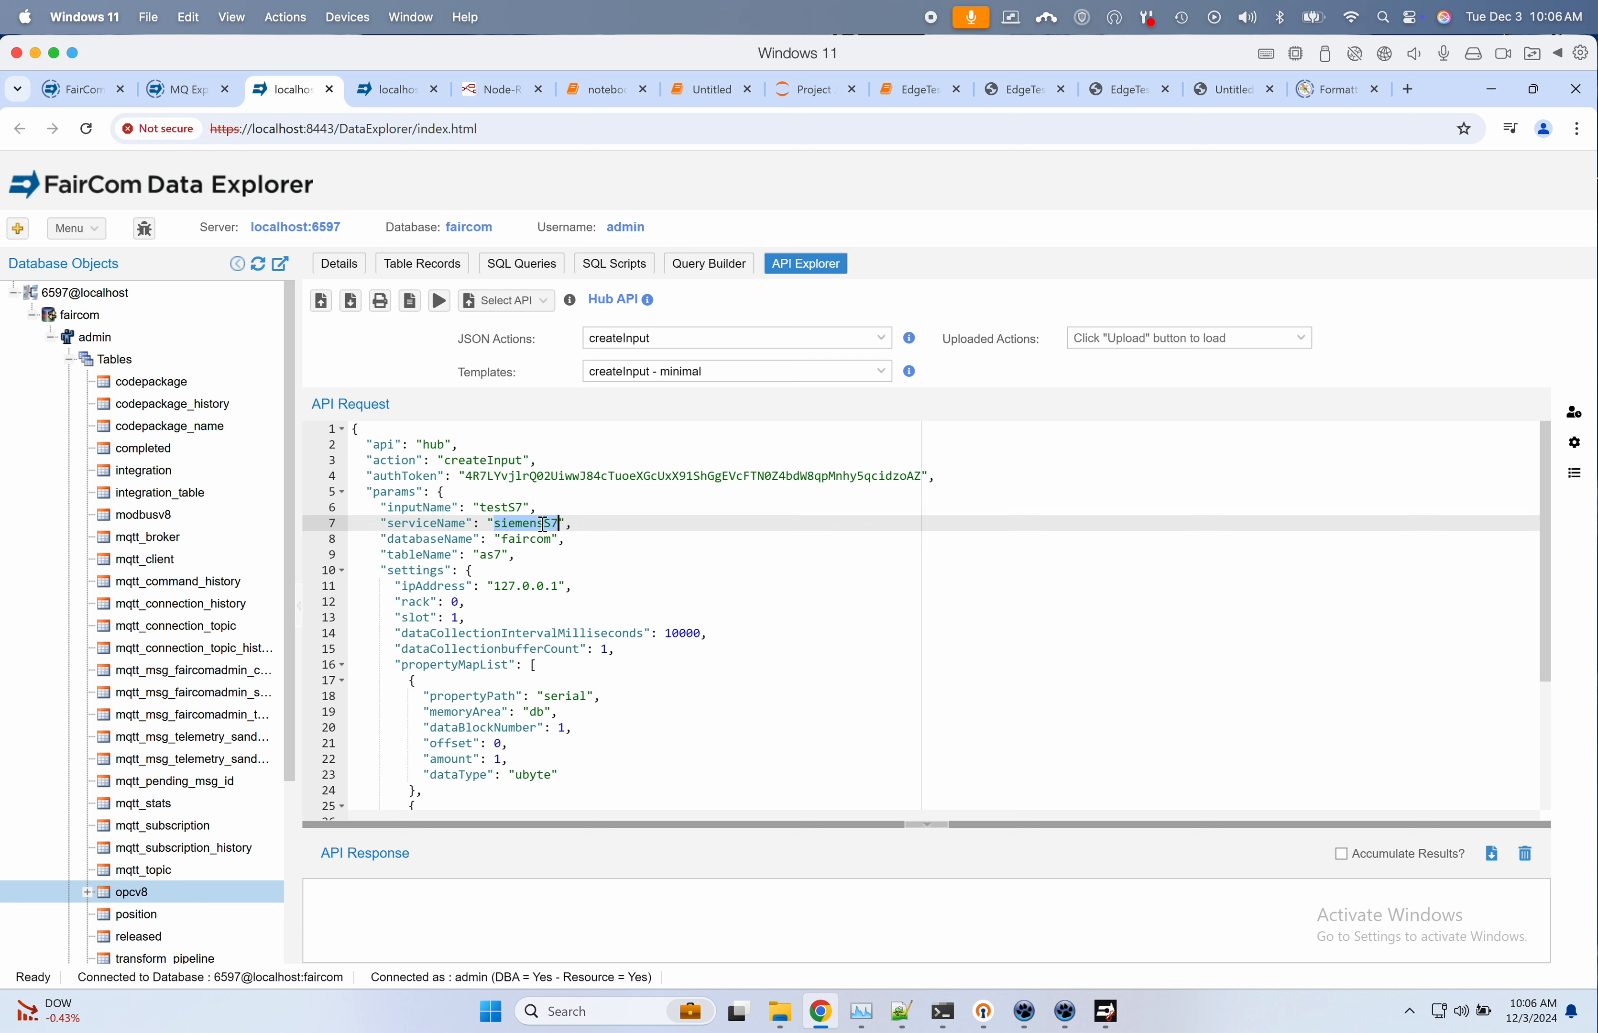
double_click(521, 554)
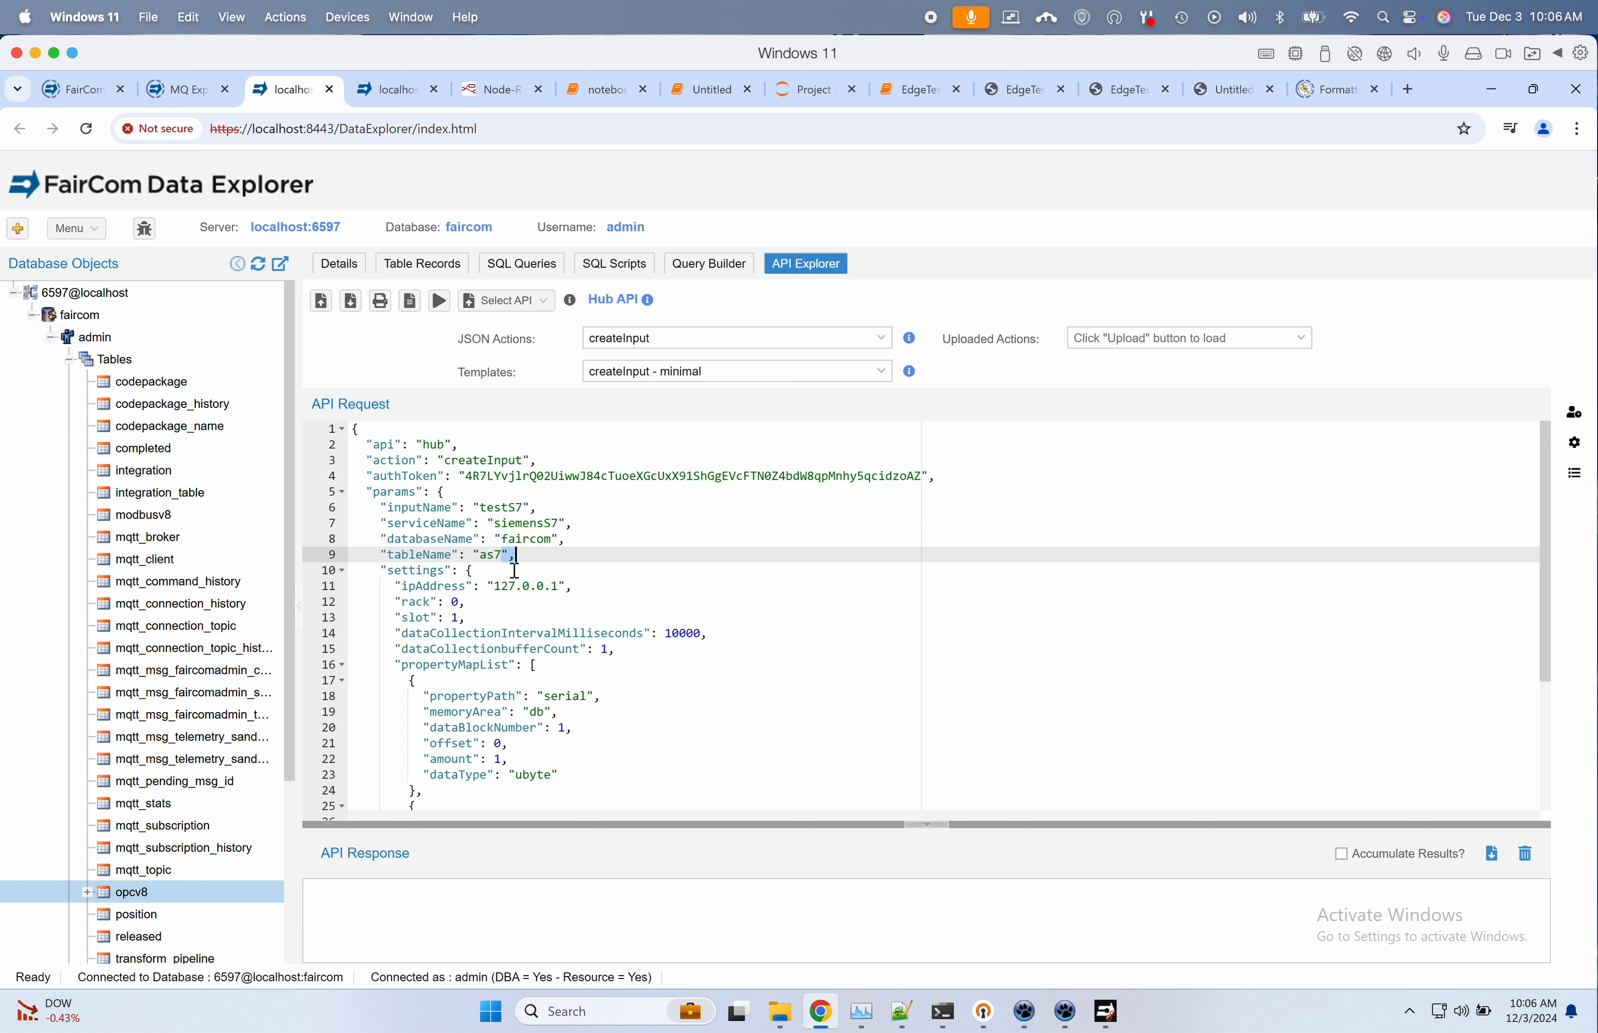
triple_click(598, 588)
drag(599, 595, 595, 613)
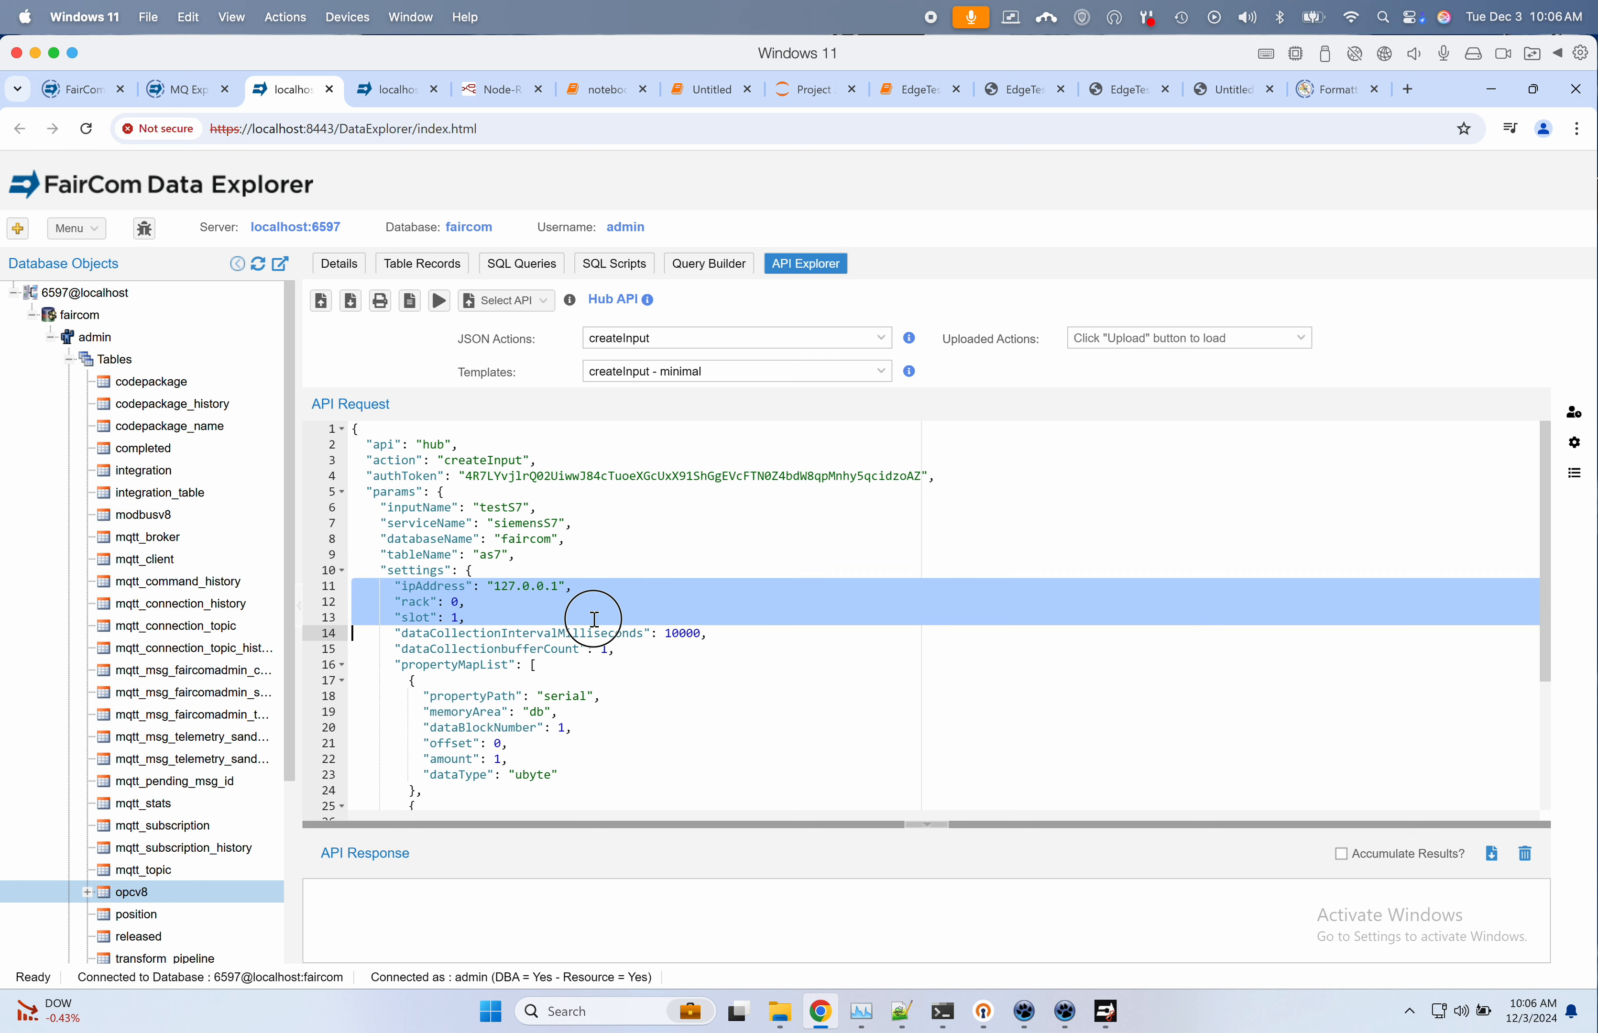
triple_click(636, 639)
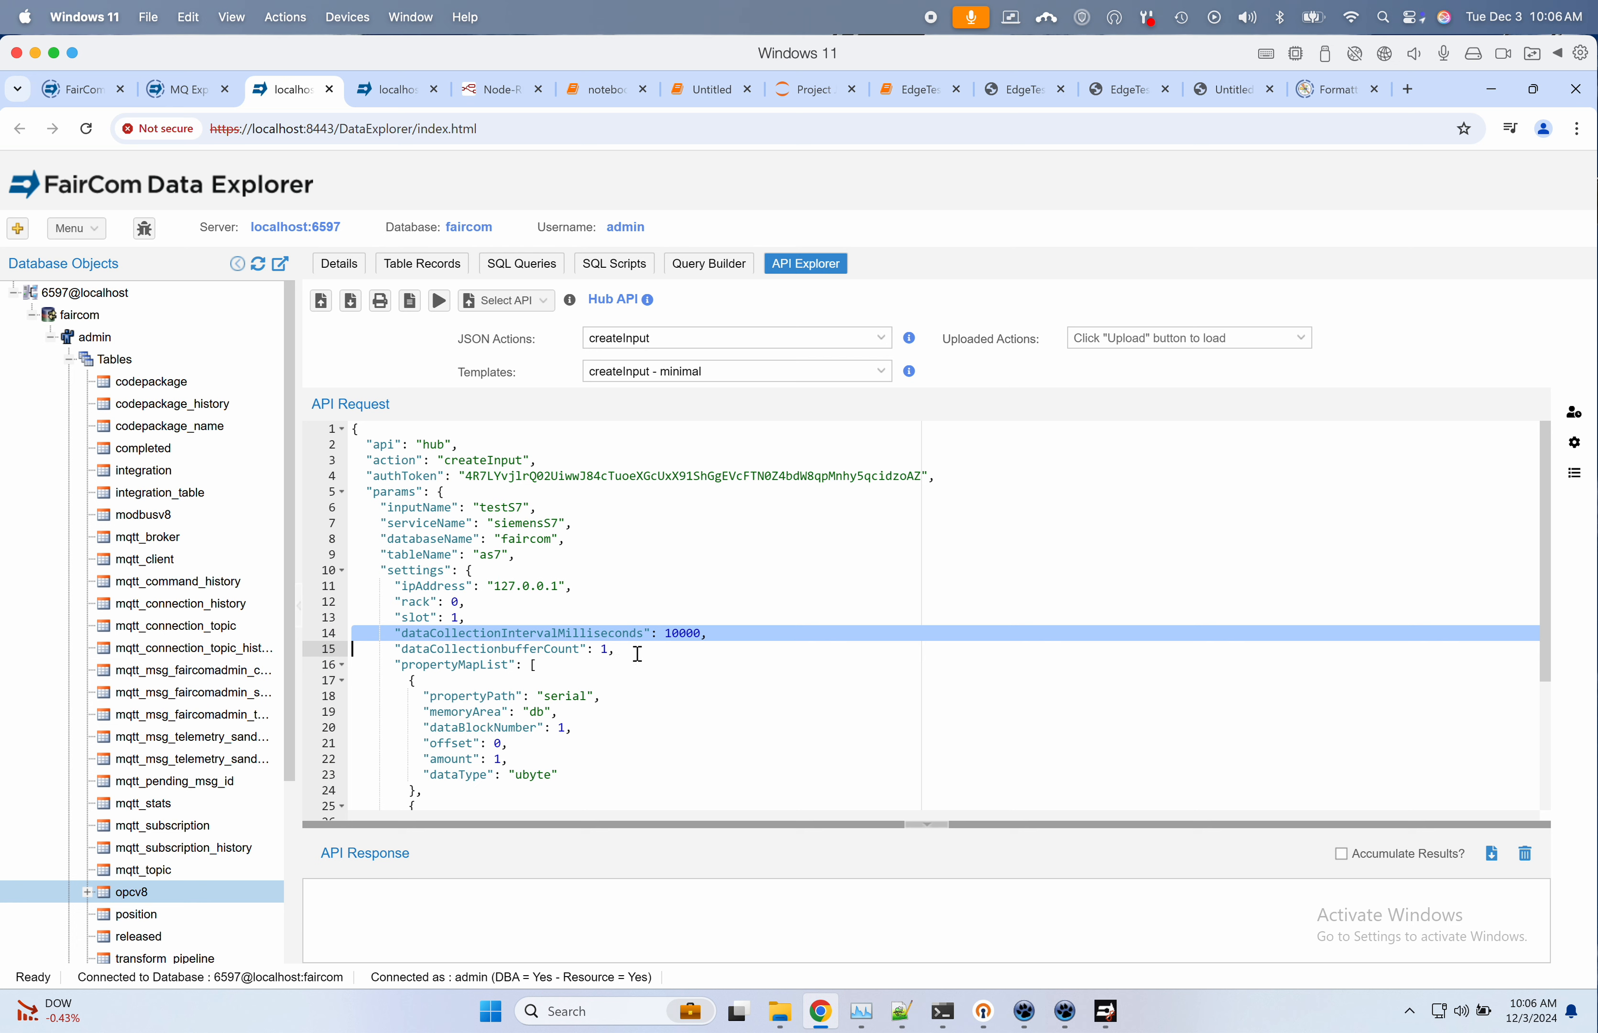
triple_click(638, 651)
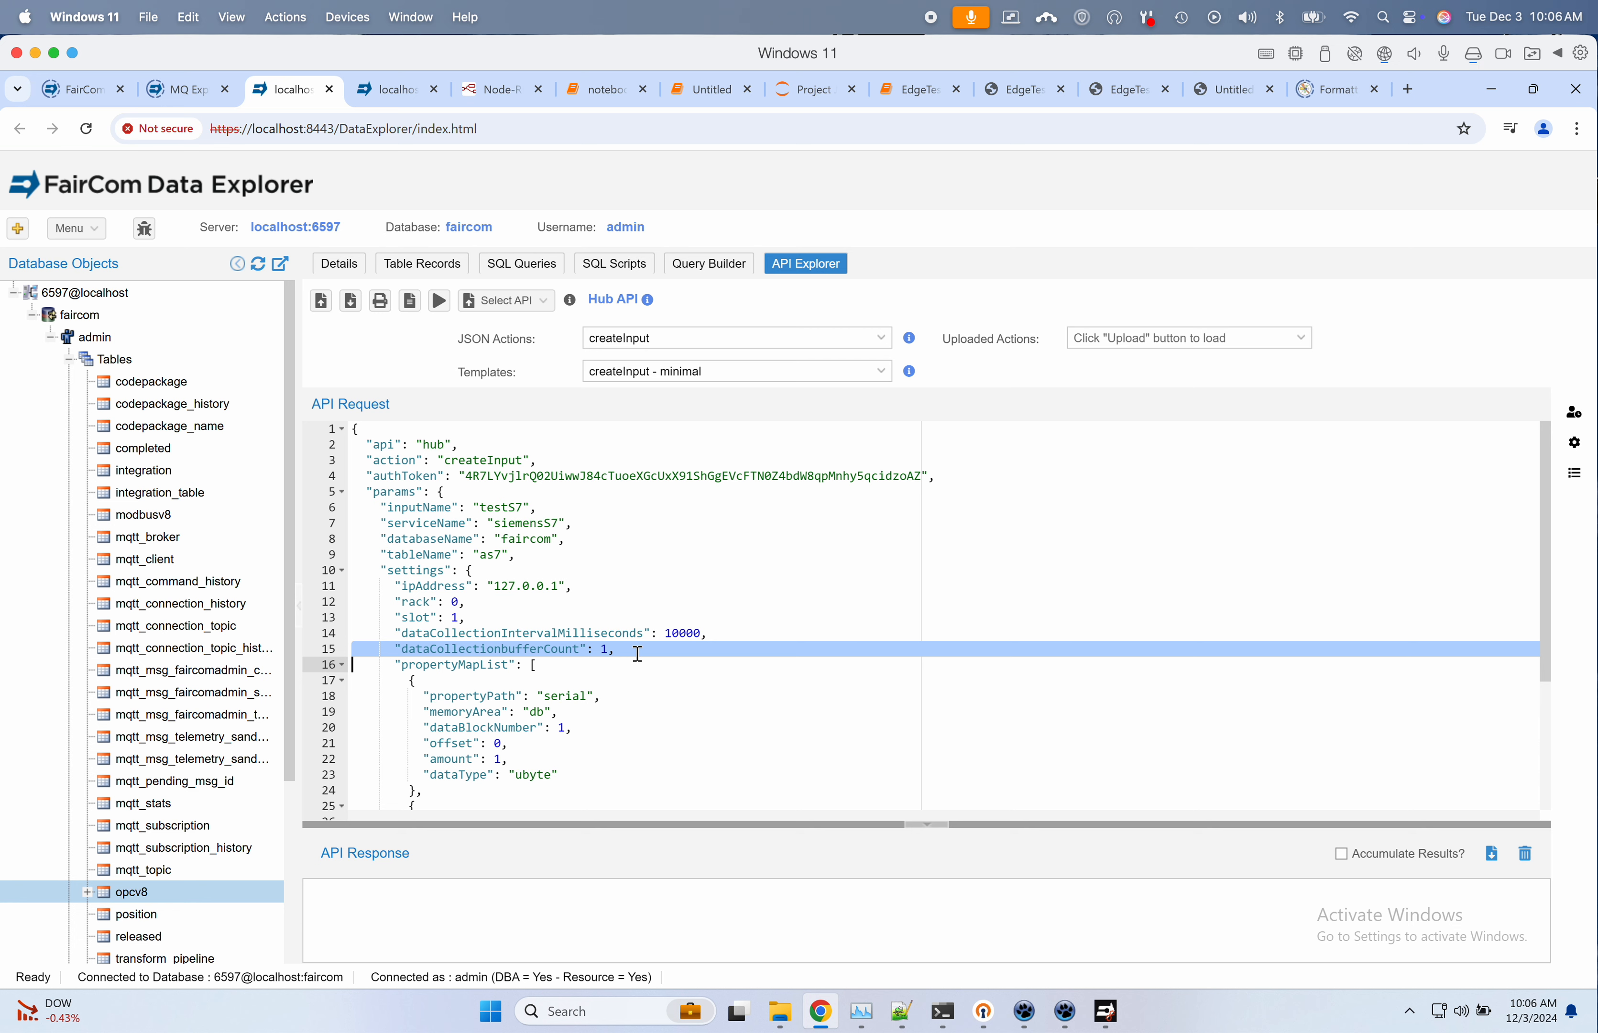
Step: Examine the propertyMapList entries for serial and temperature, including memory area, data block, offset, amount and data type
scroll(637, 653, down, 5)
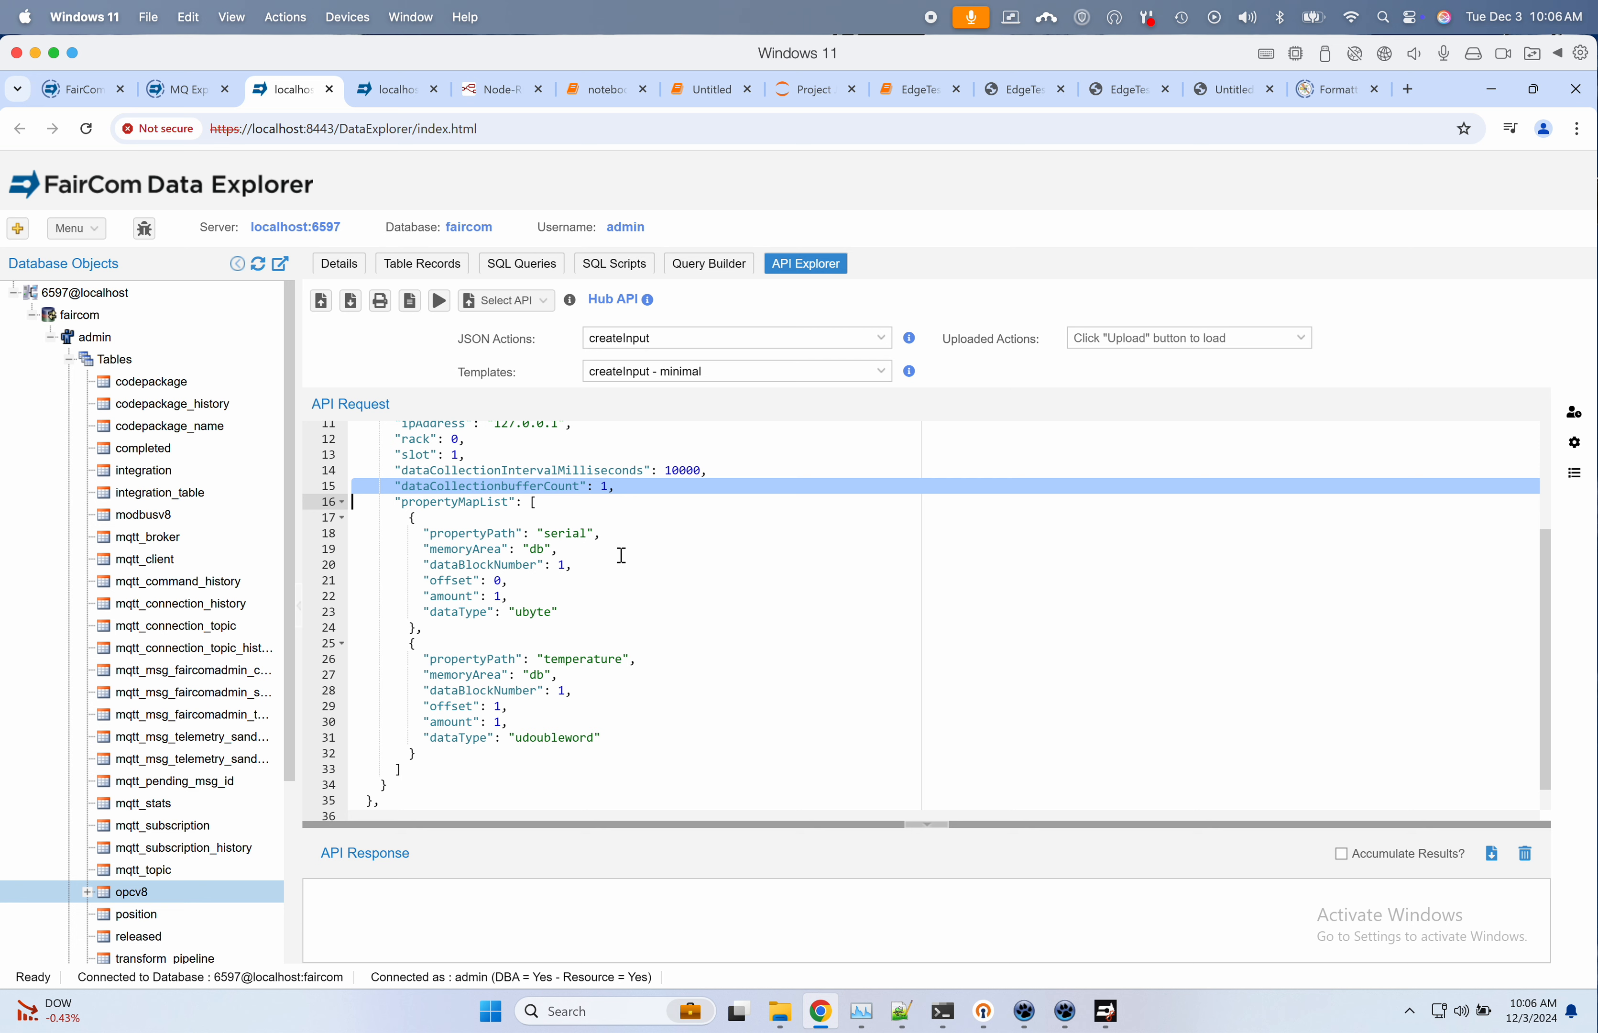
drag(621, 549, 618, 606)
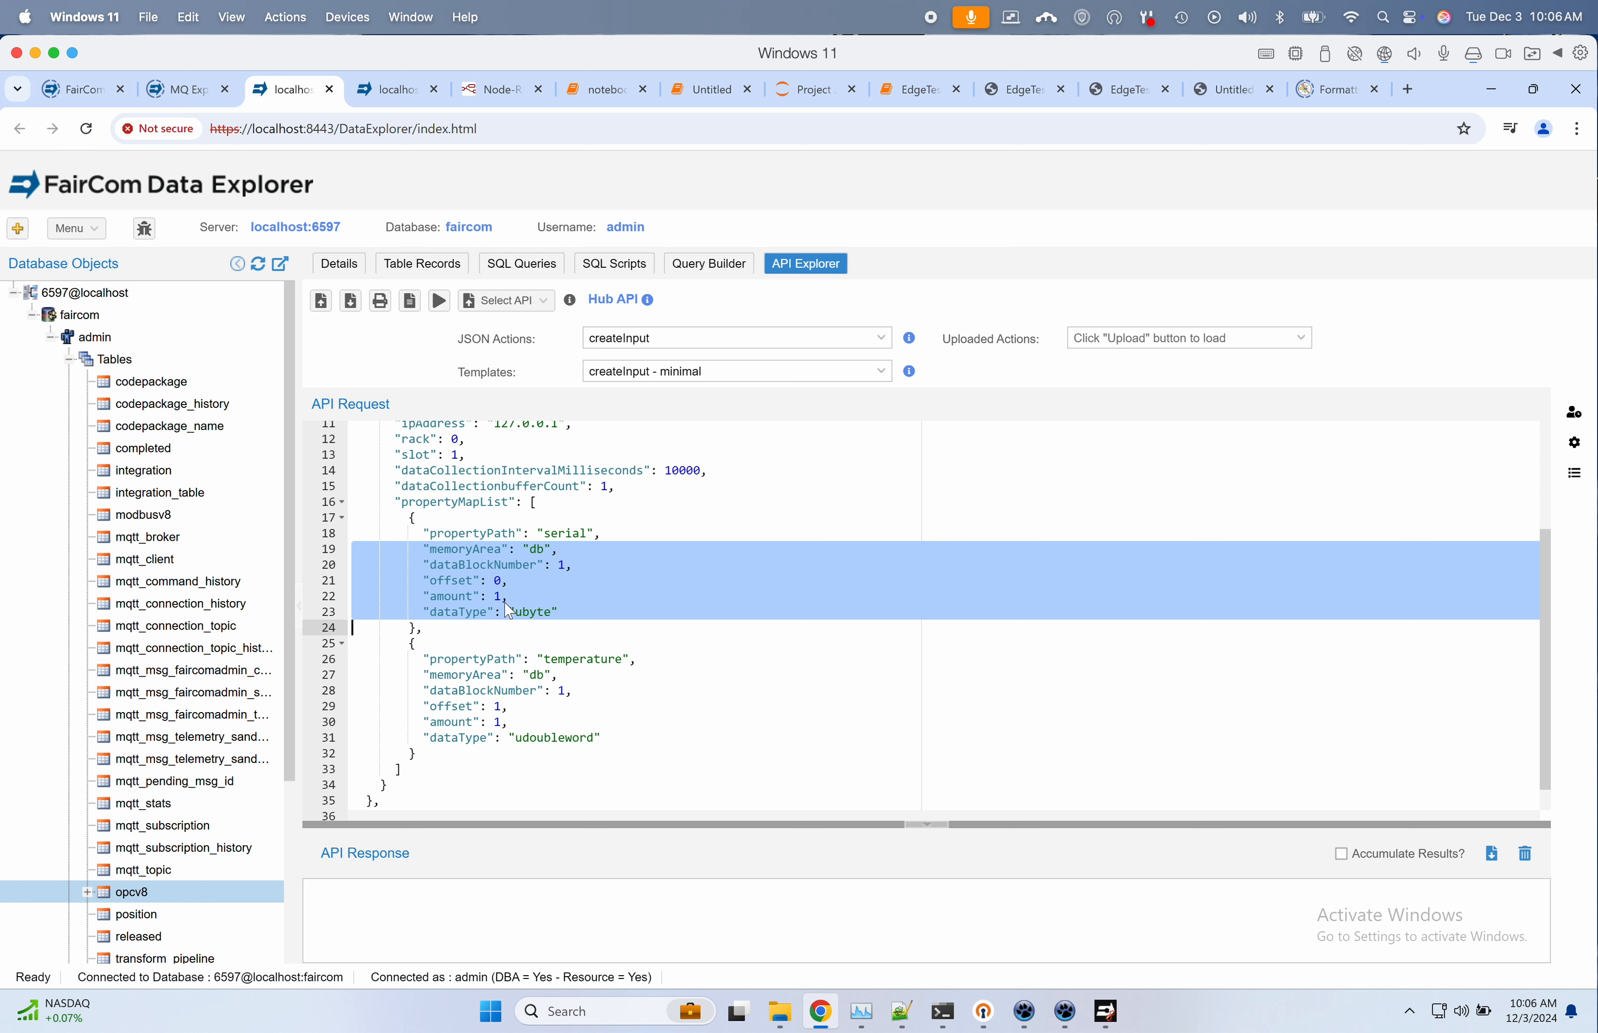
click(551, 550)
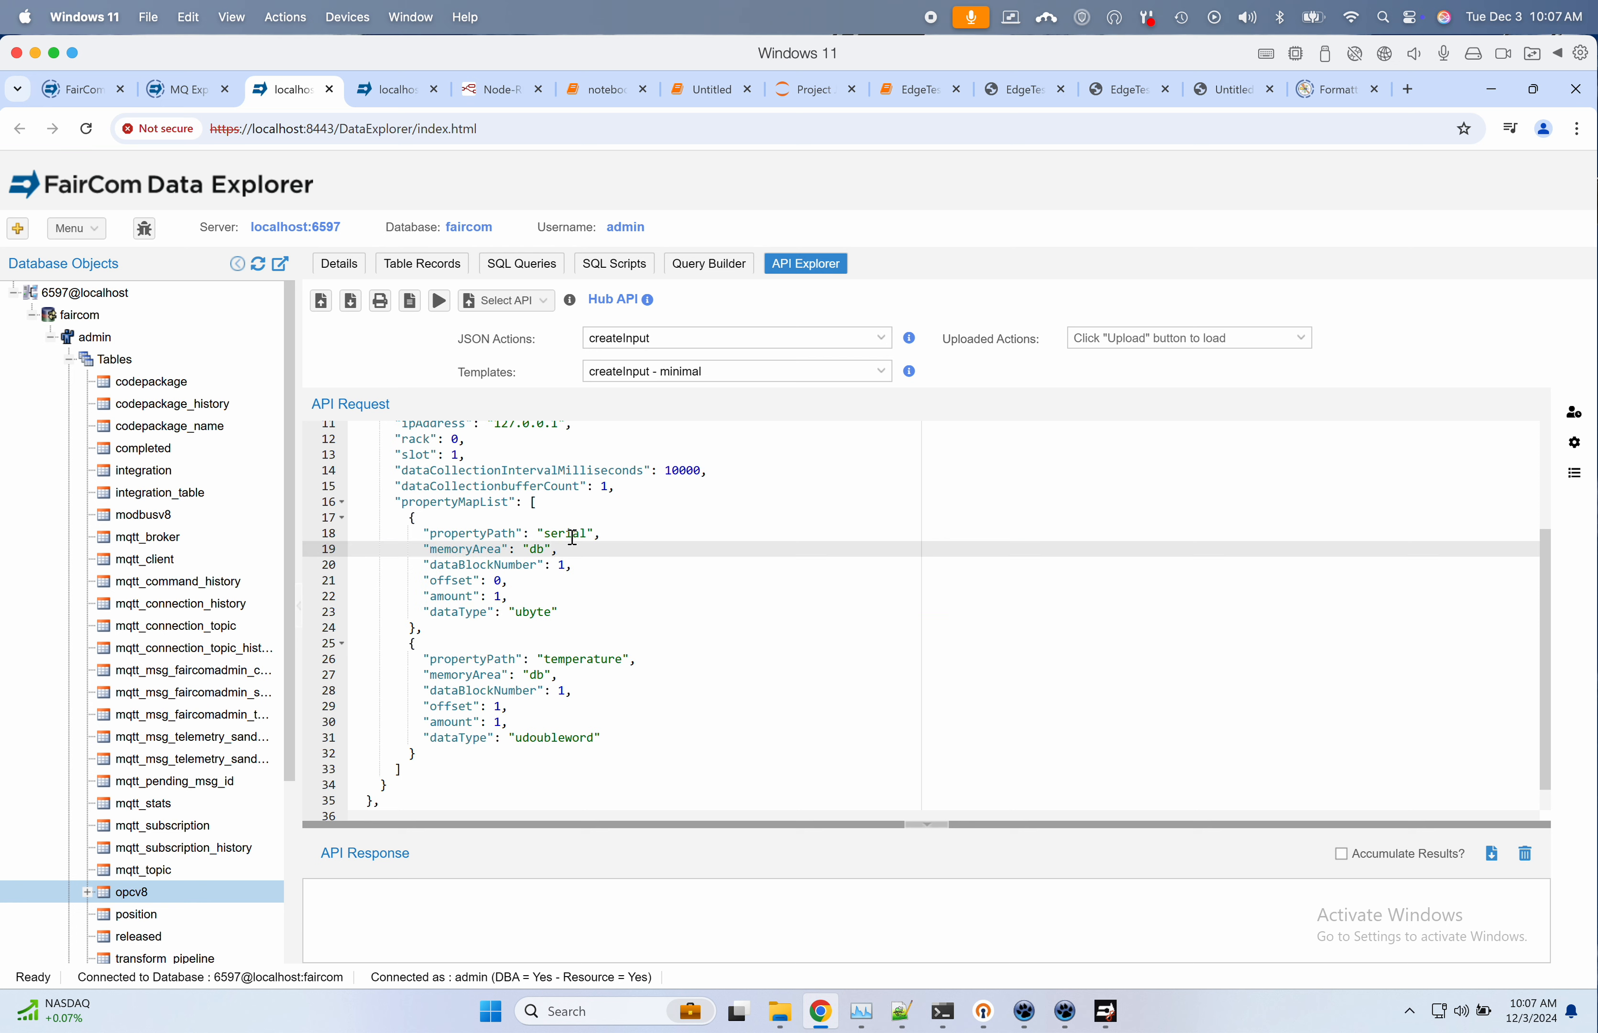
triple_click(574, 534)
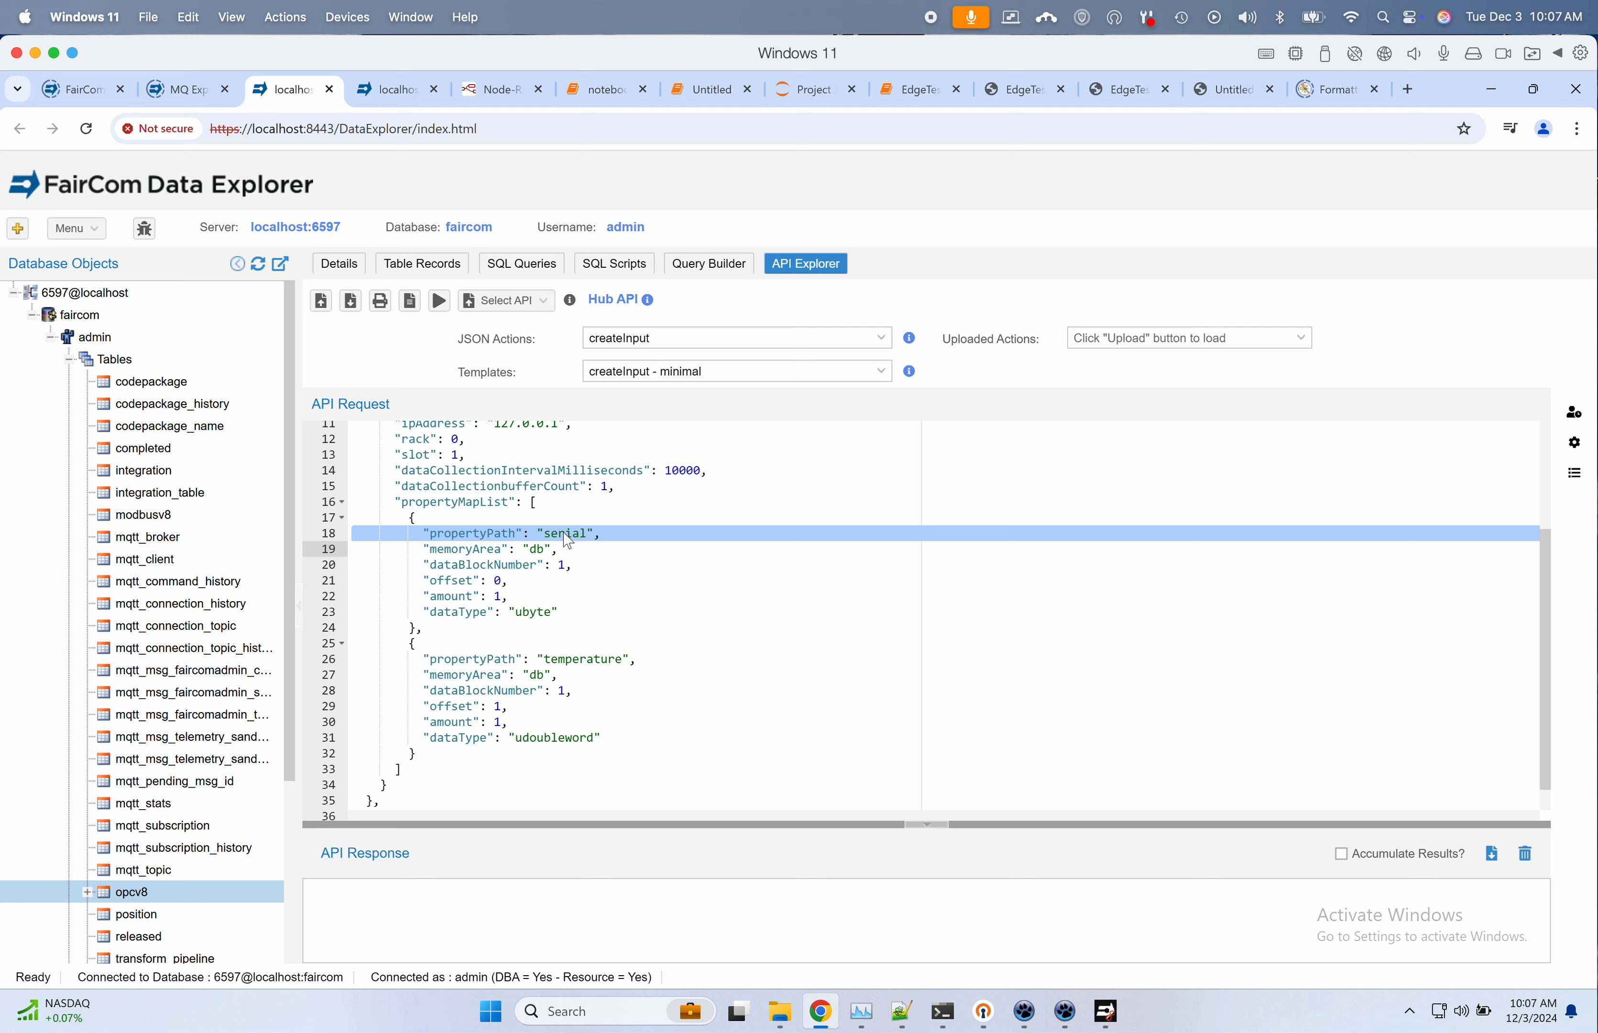
scroll(568, 541, down, 1)
scroll(568, 541, up, 1)
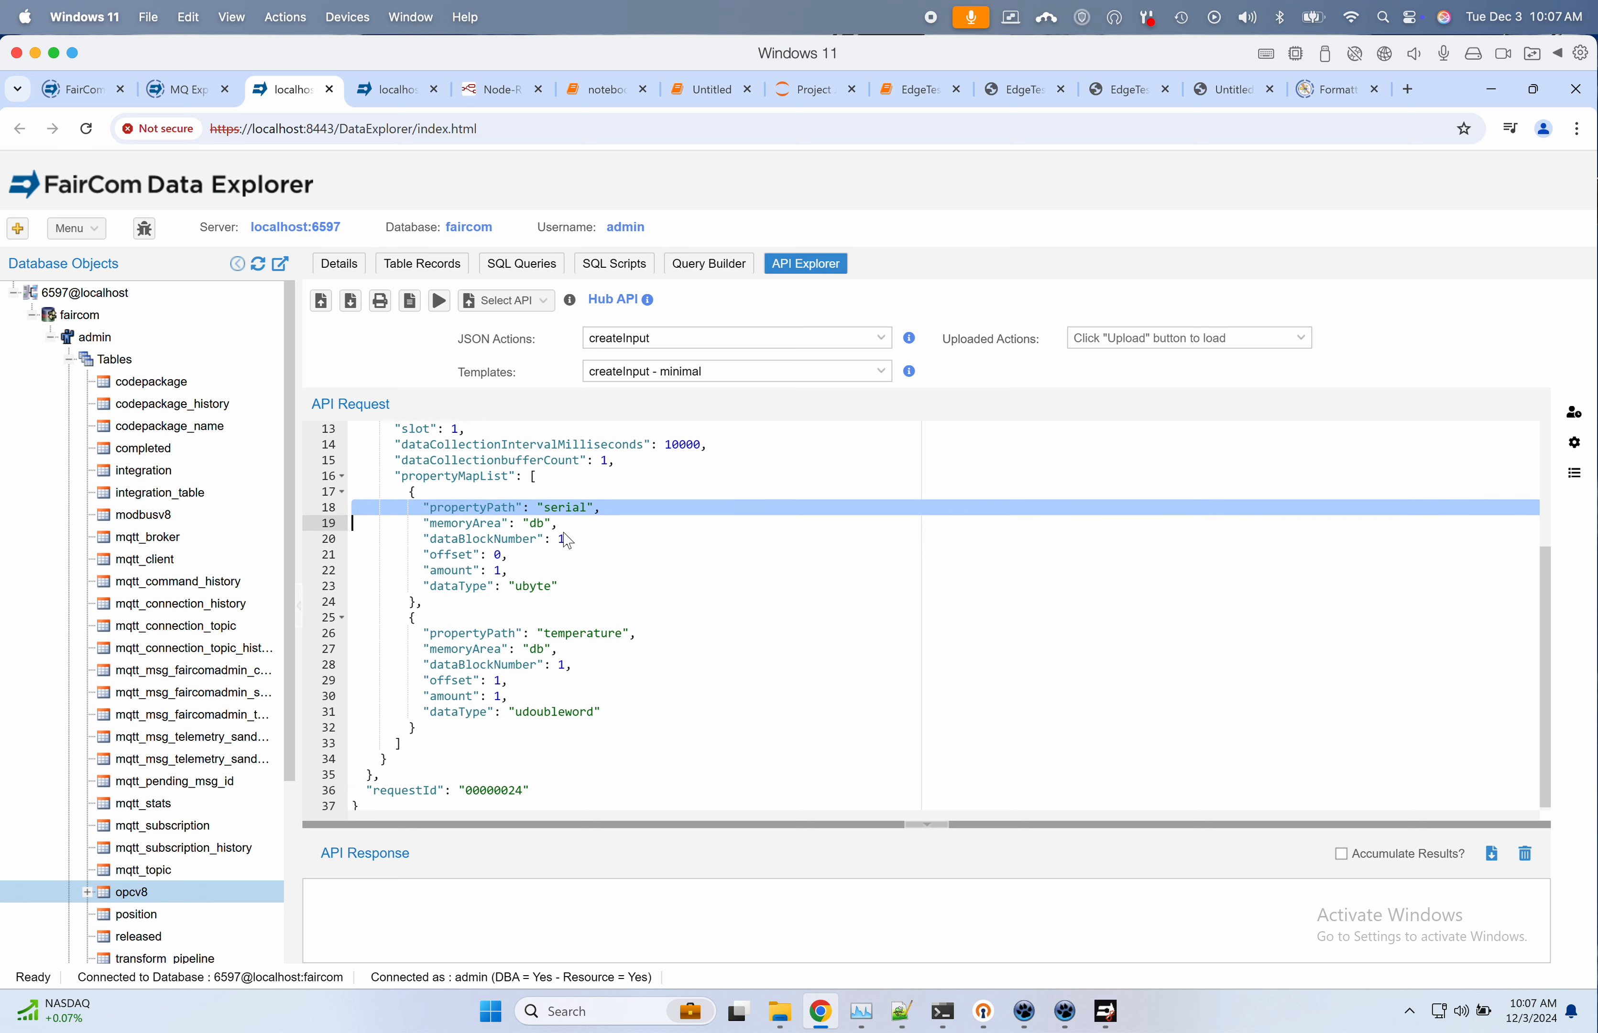
scroll(568, 541, up, 5)
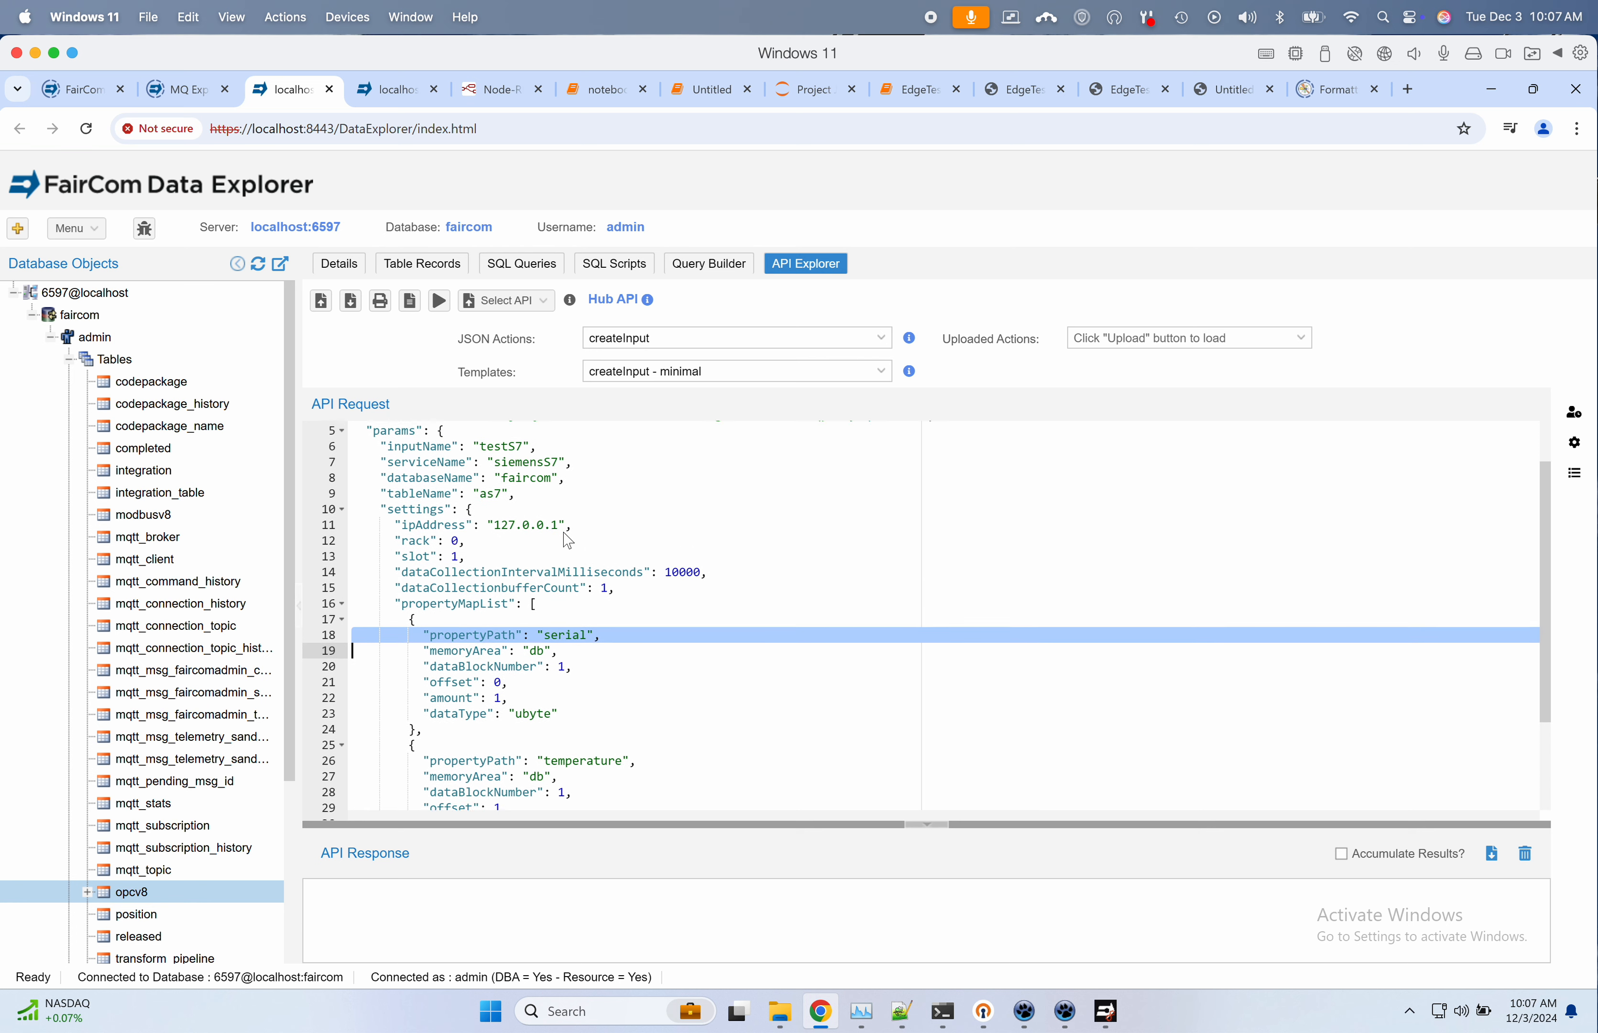
scroll(568, 541, up, 2)
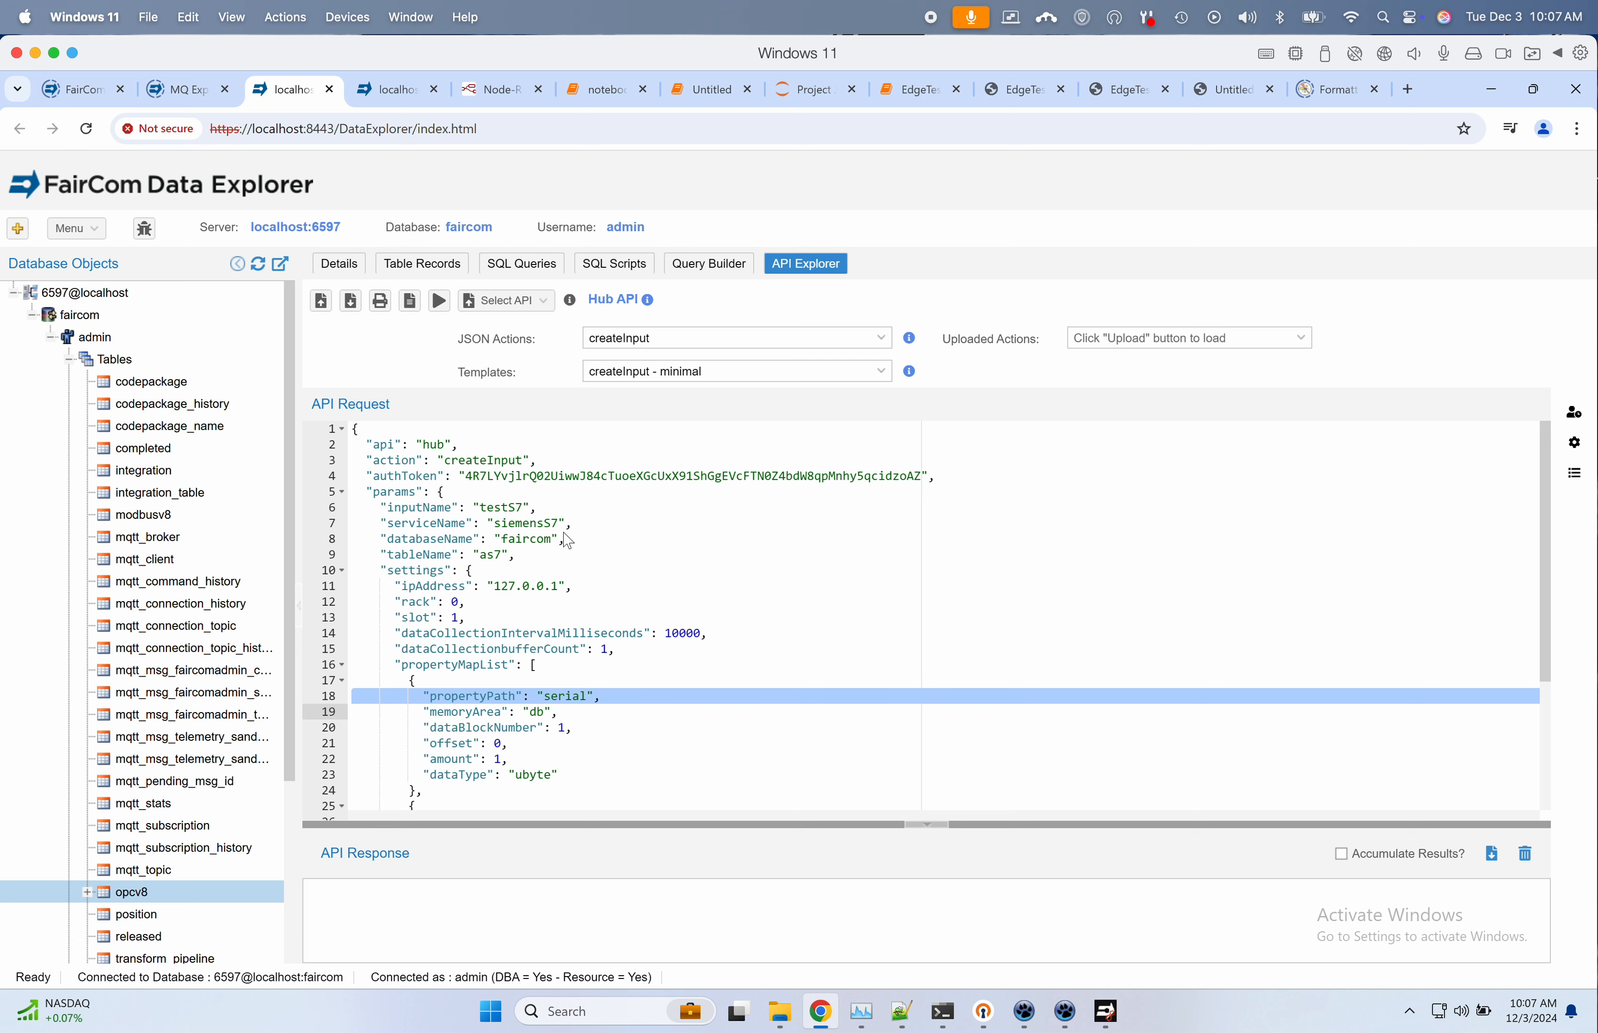
scroll(568, 541, down, 5)
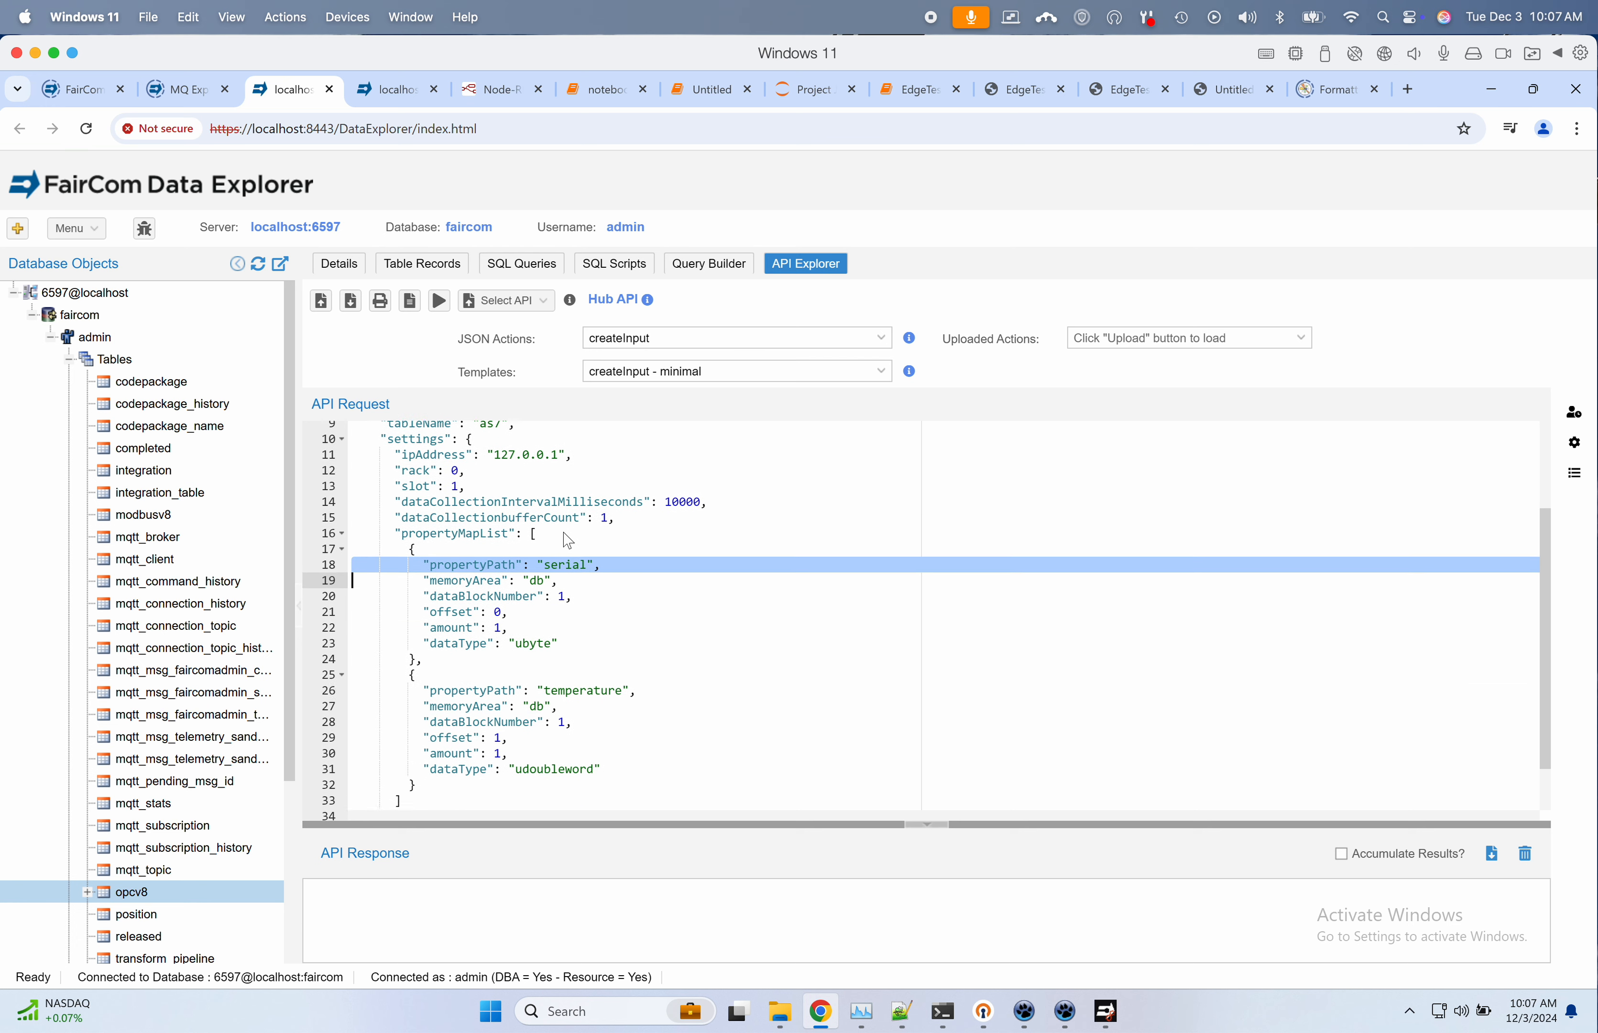
scroll(568, 541, down, 2)
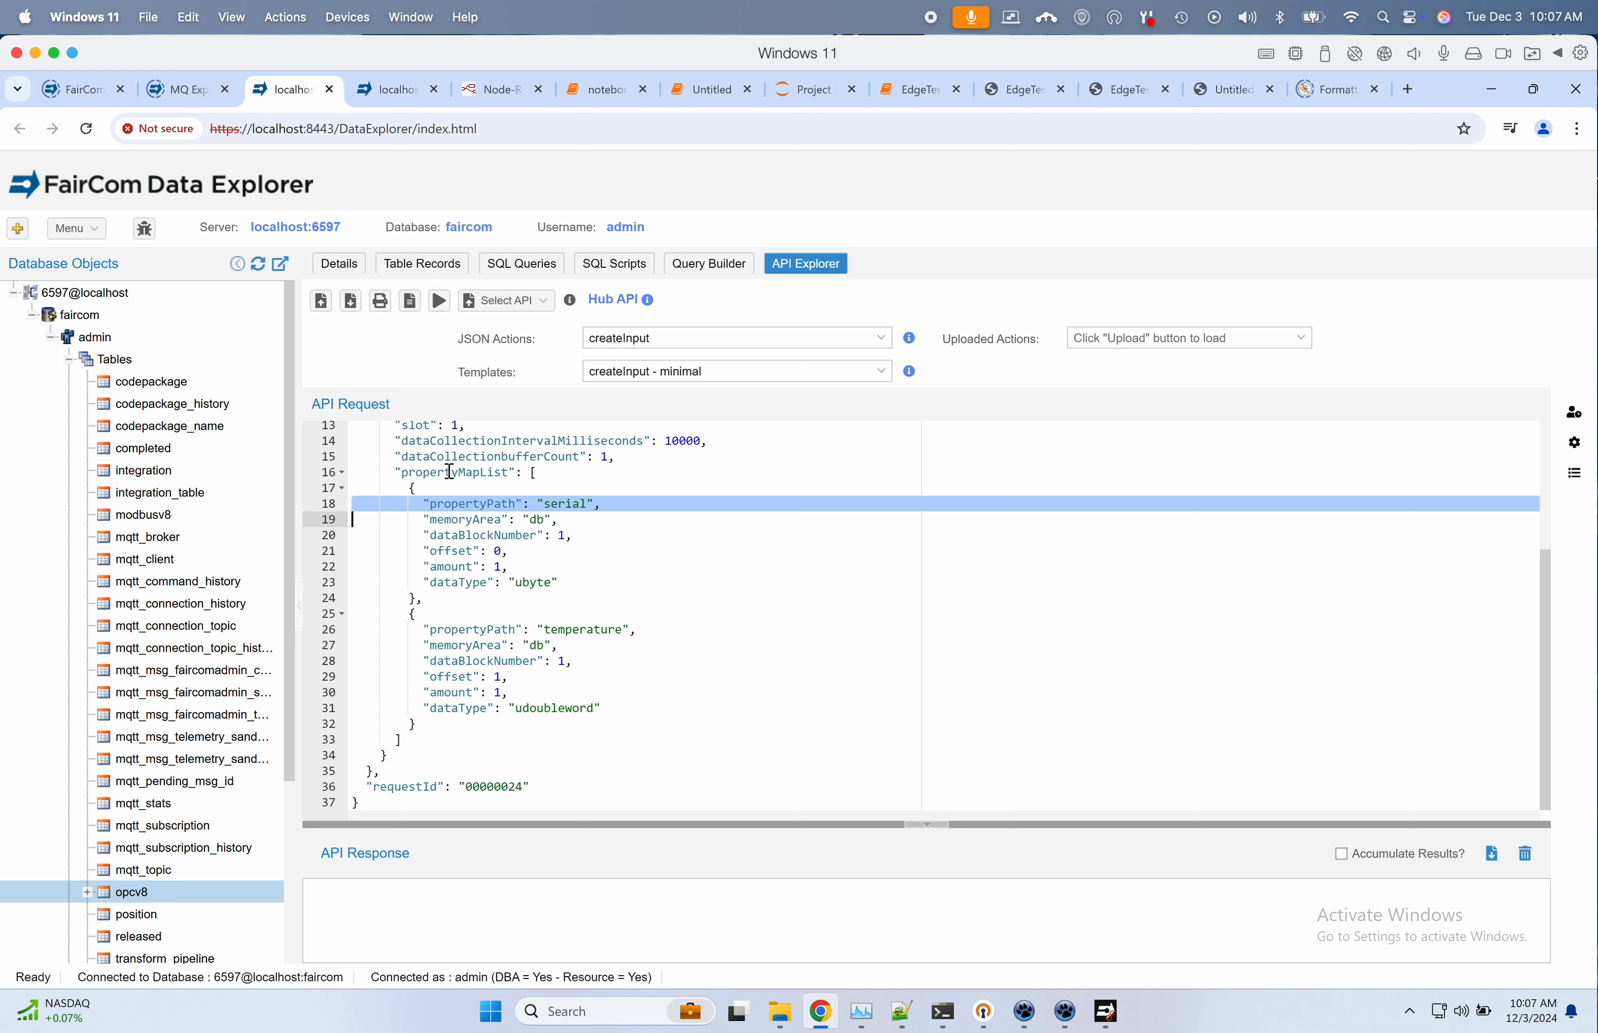
Step: Run the createInput request and check the error code in the API response
click(440, 302)
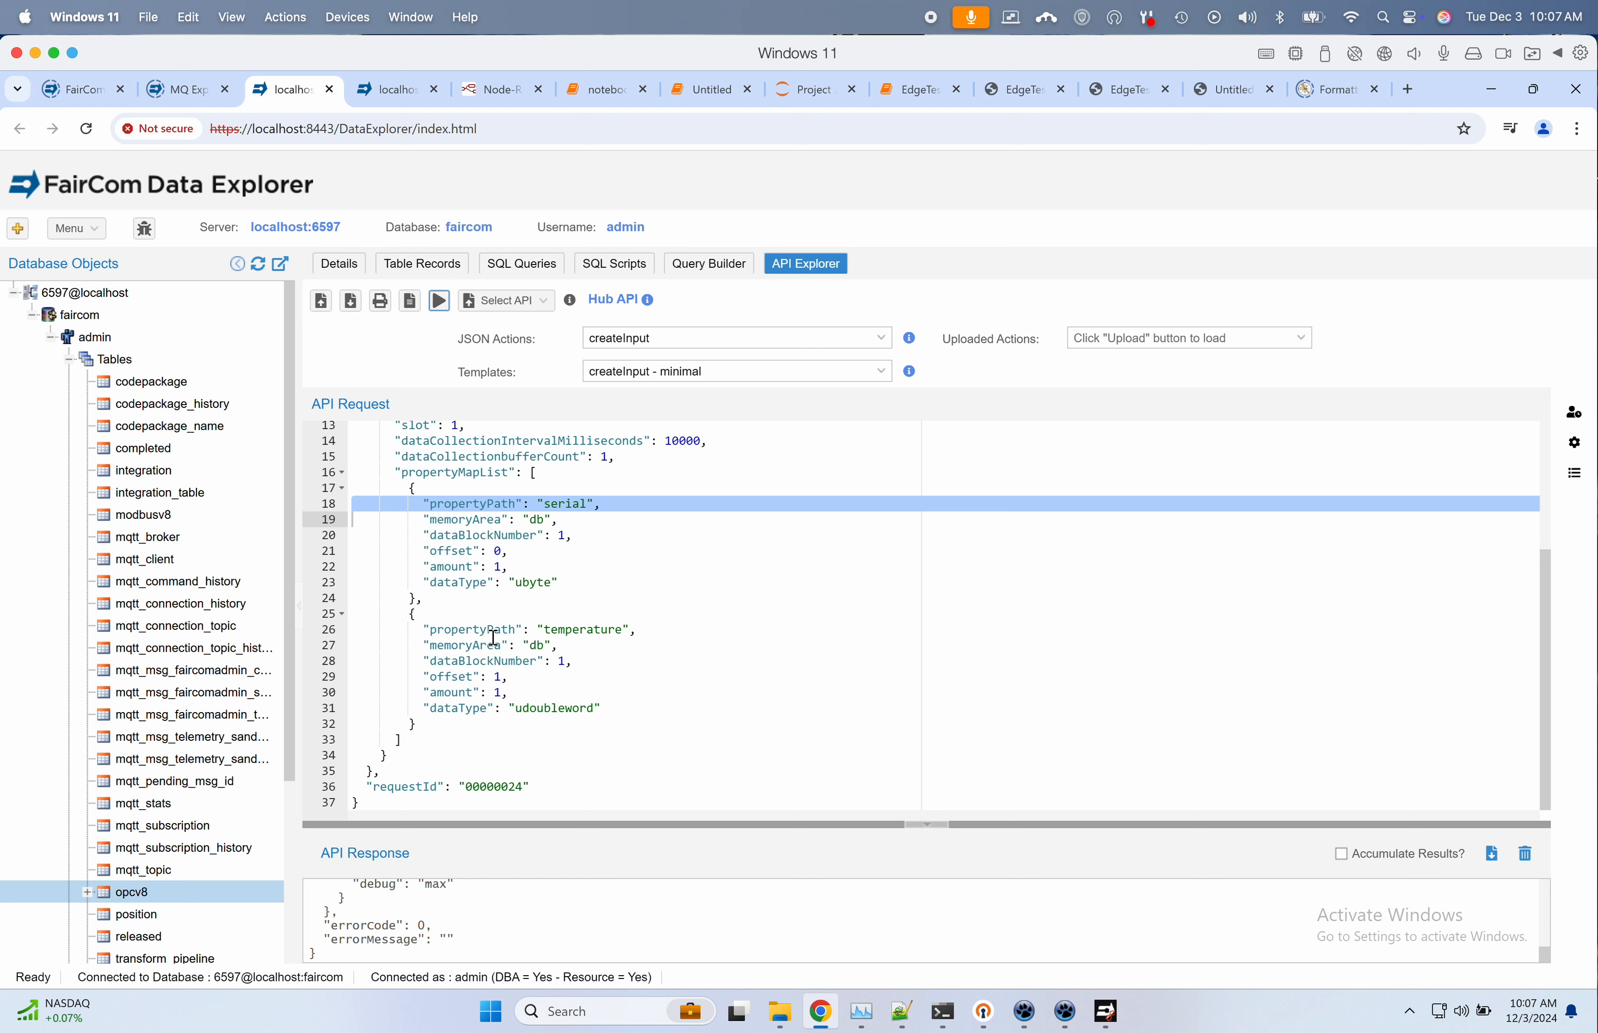
triple_click(468, 925)
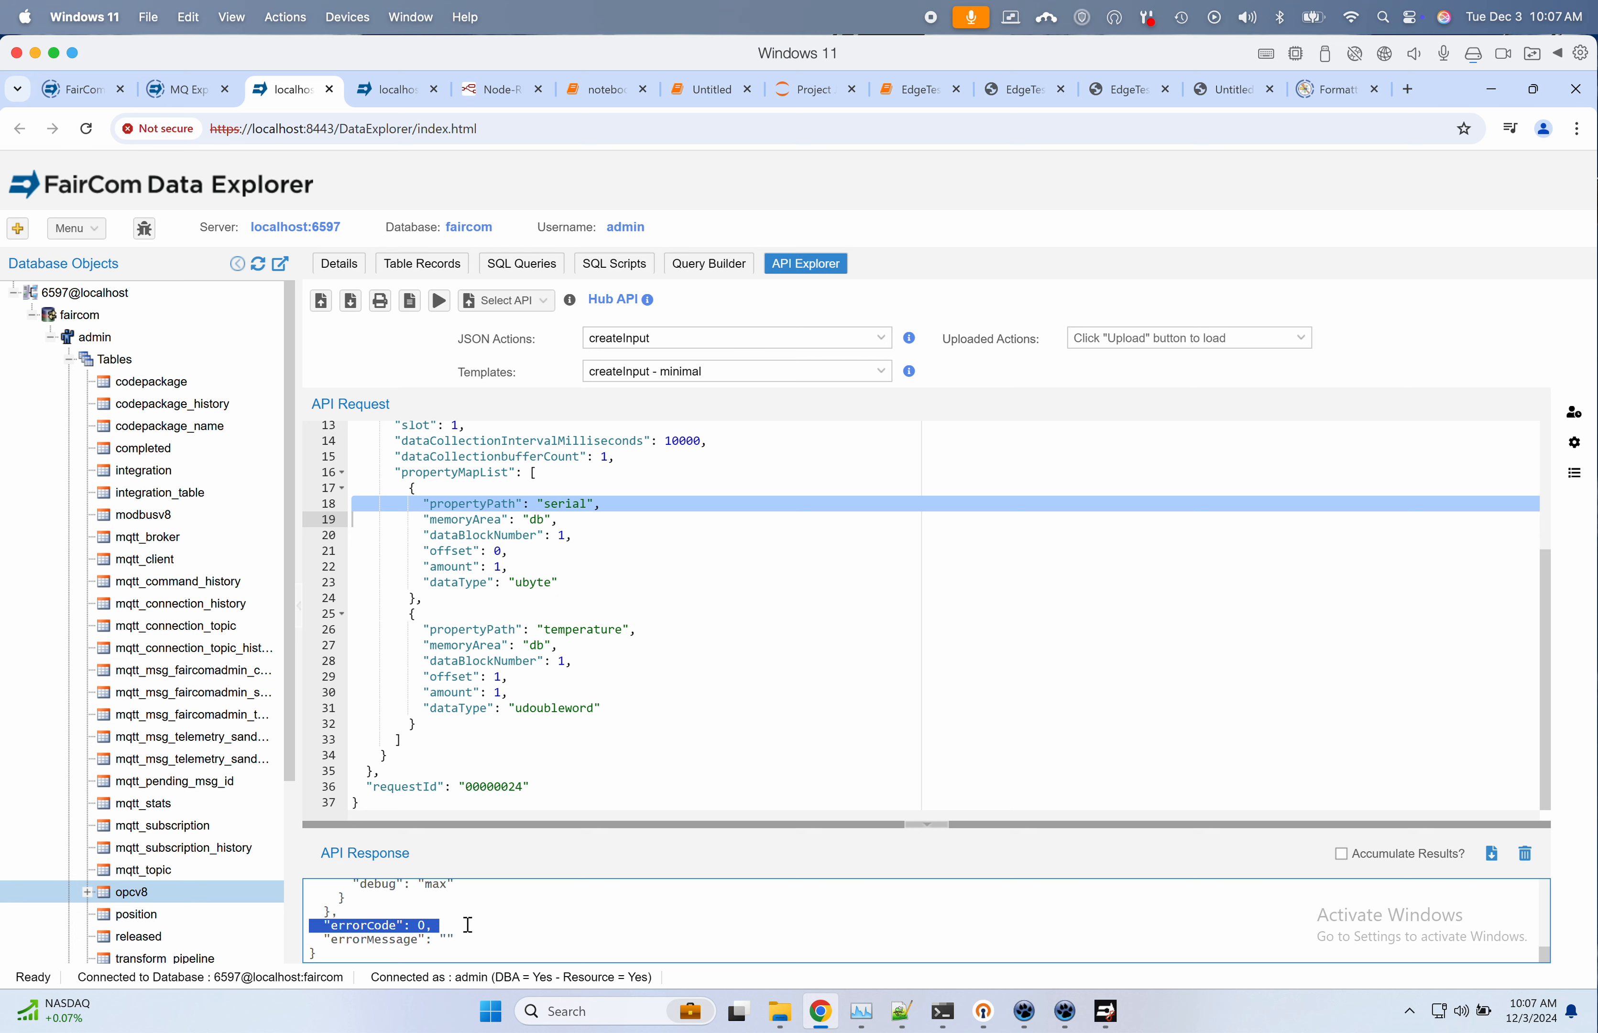
Step: Refresh the Tables list of the faircom database and show the records of table as7
click(235, 366)
click(257, 273)
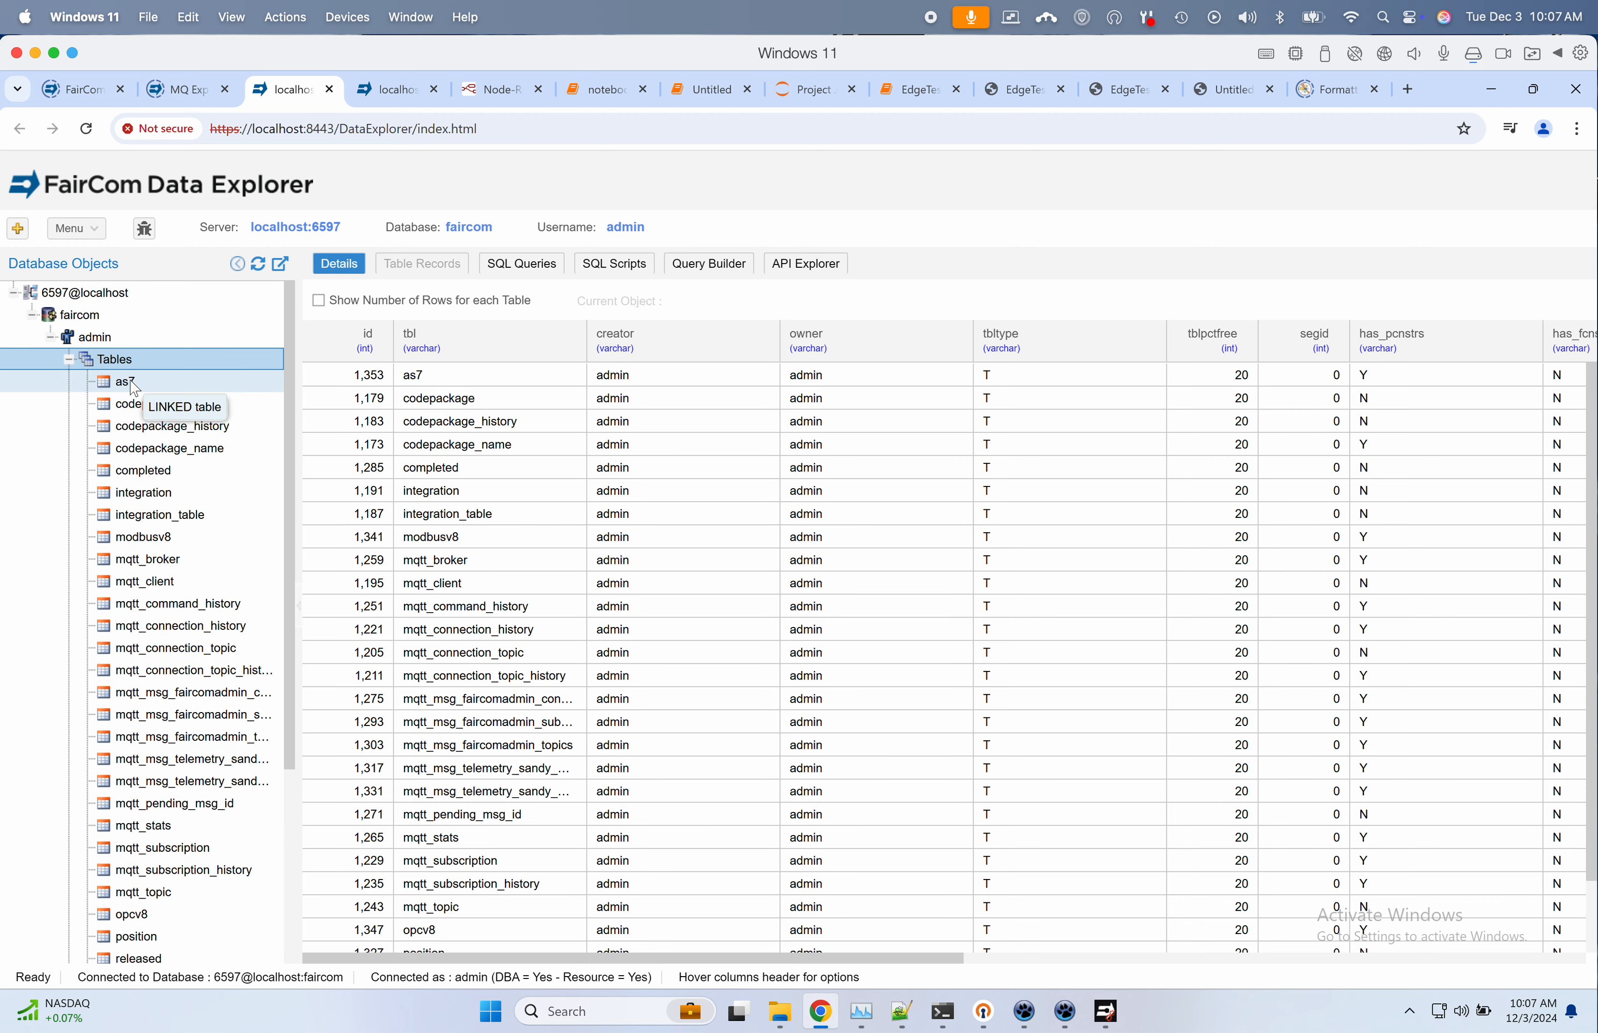
click(132, 385)
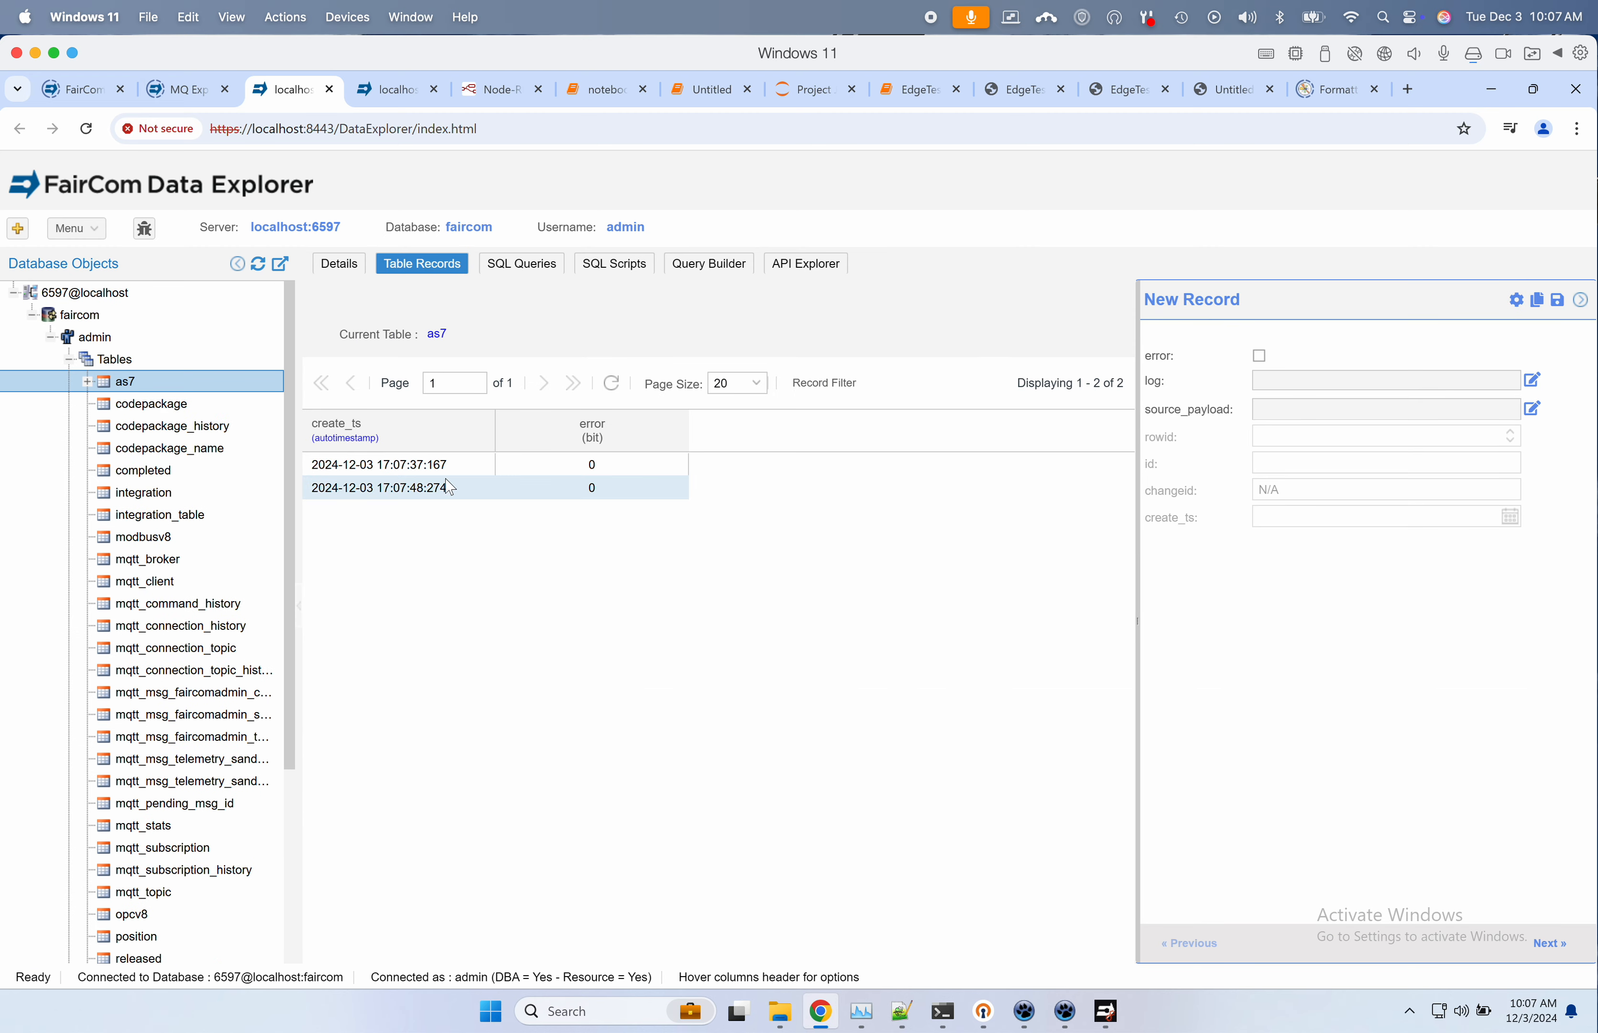
click(427, 263)
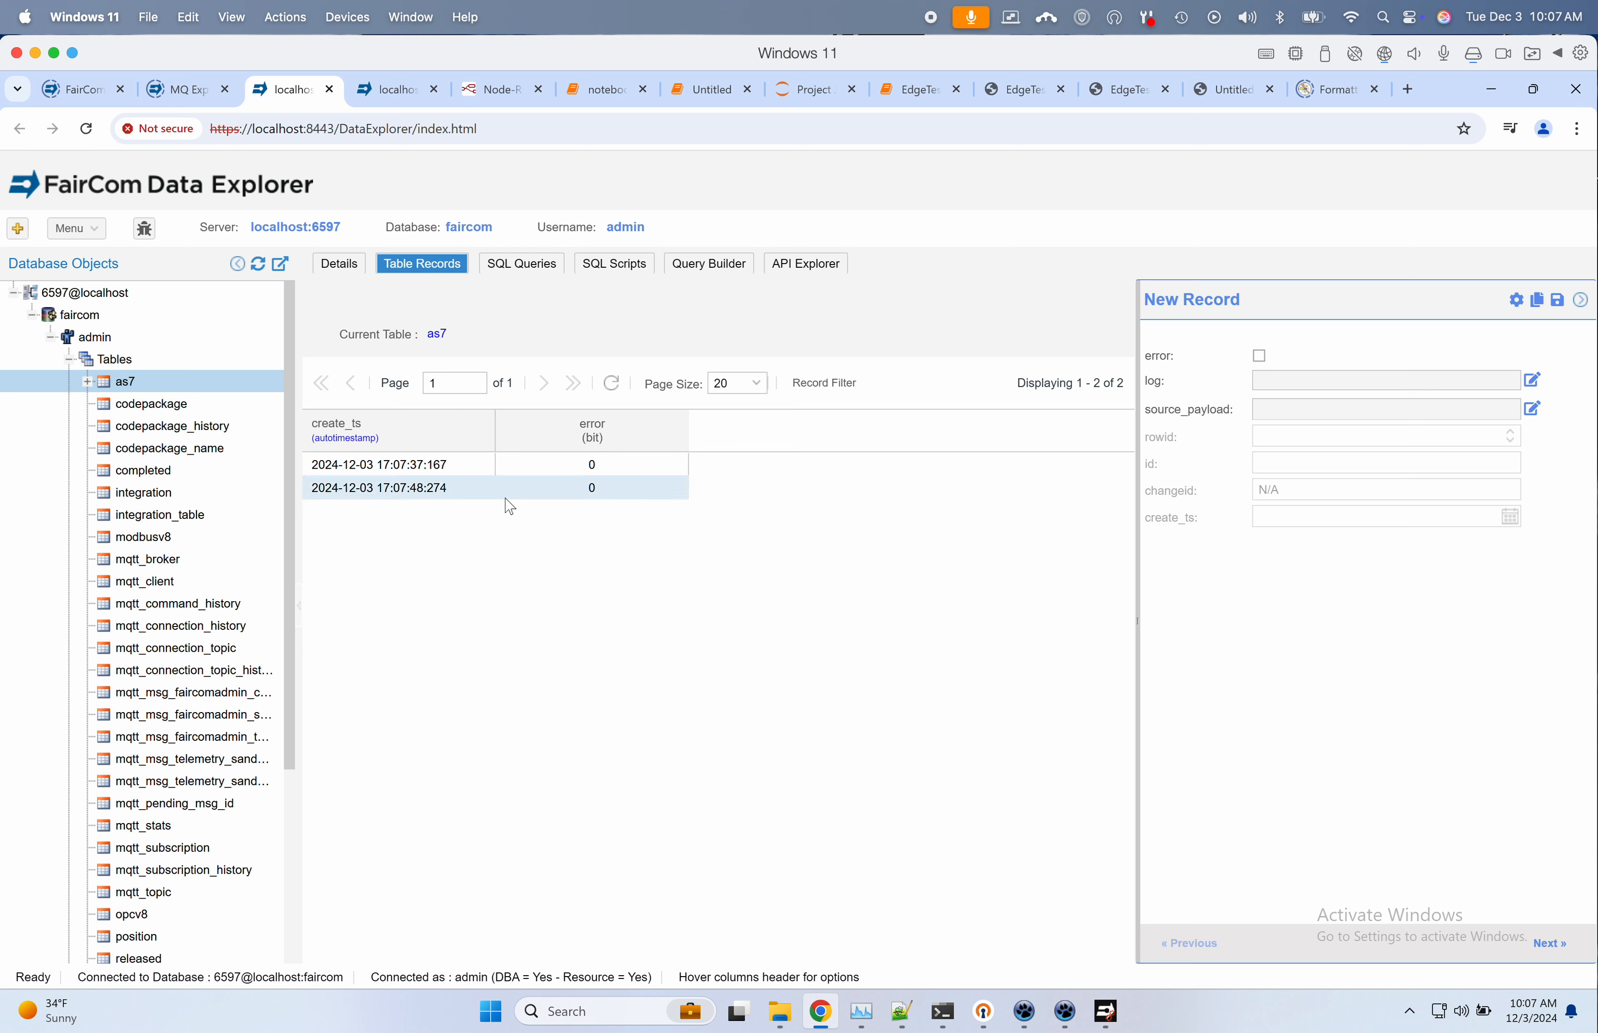
Step: View the source_payload of the second as7 record and examine its serial, temperature and create_ts values
click(451, 489)
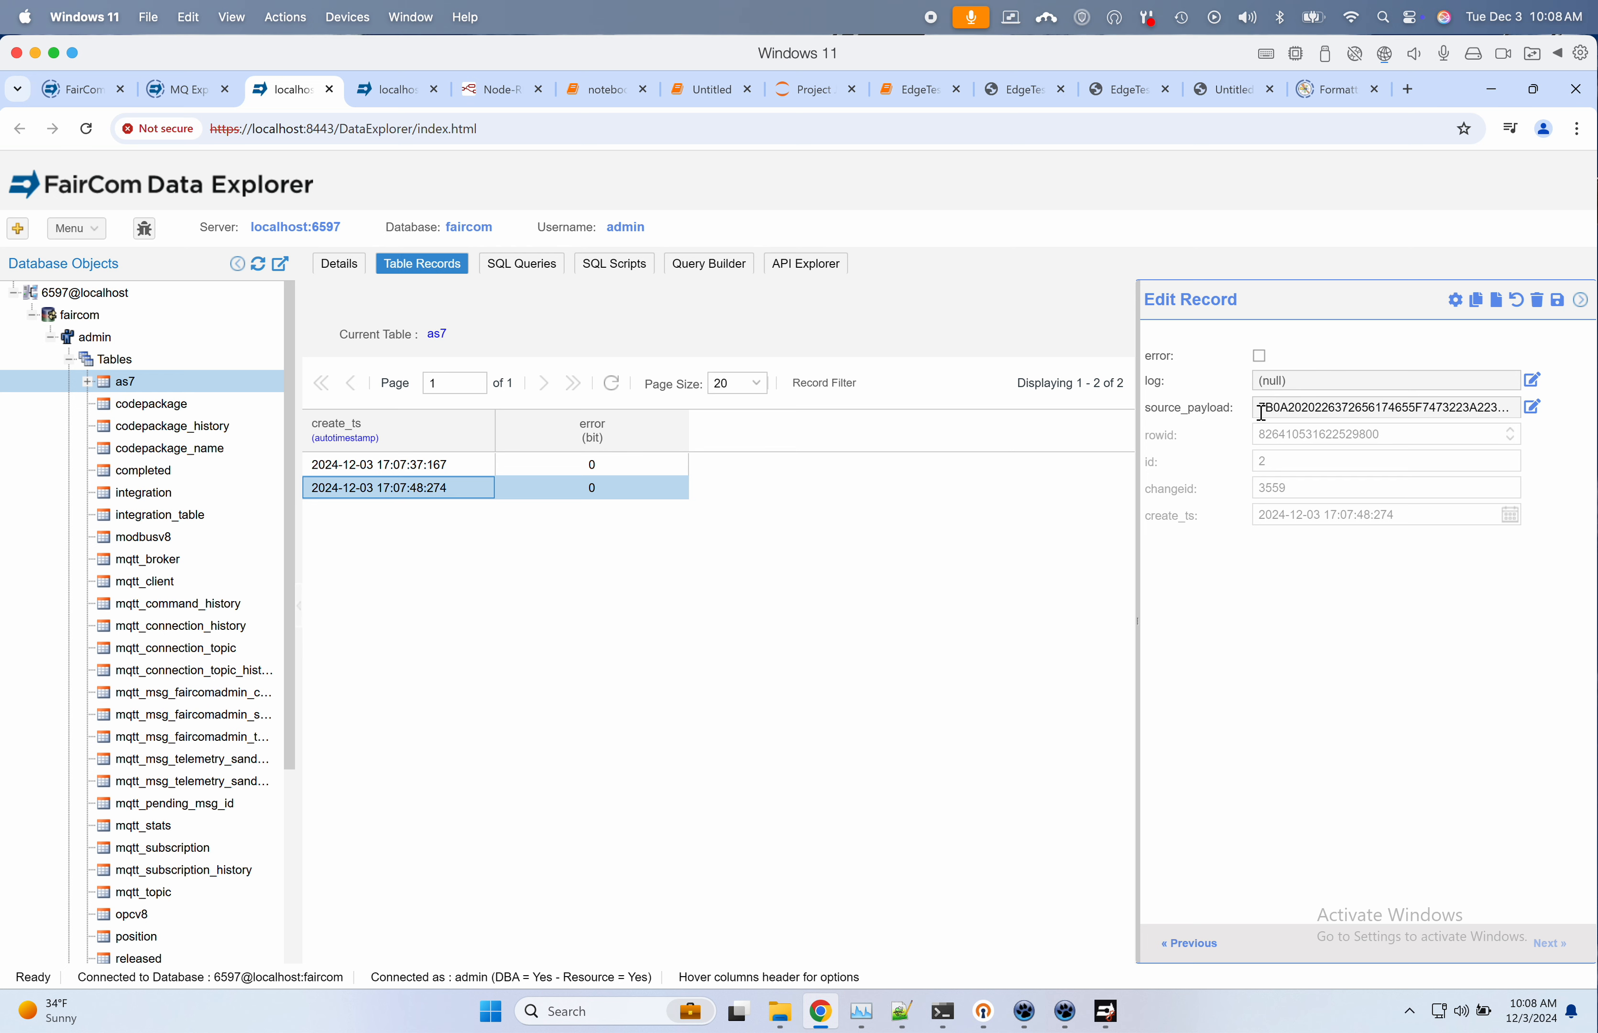
click(1532, 407)
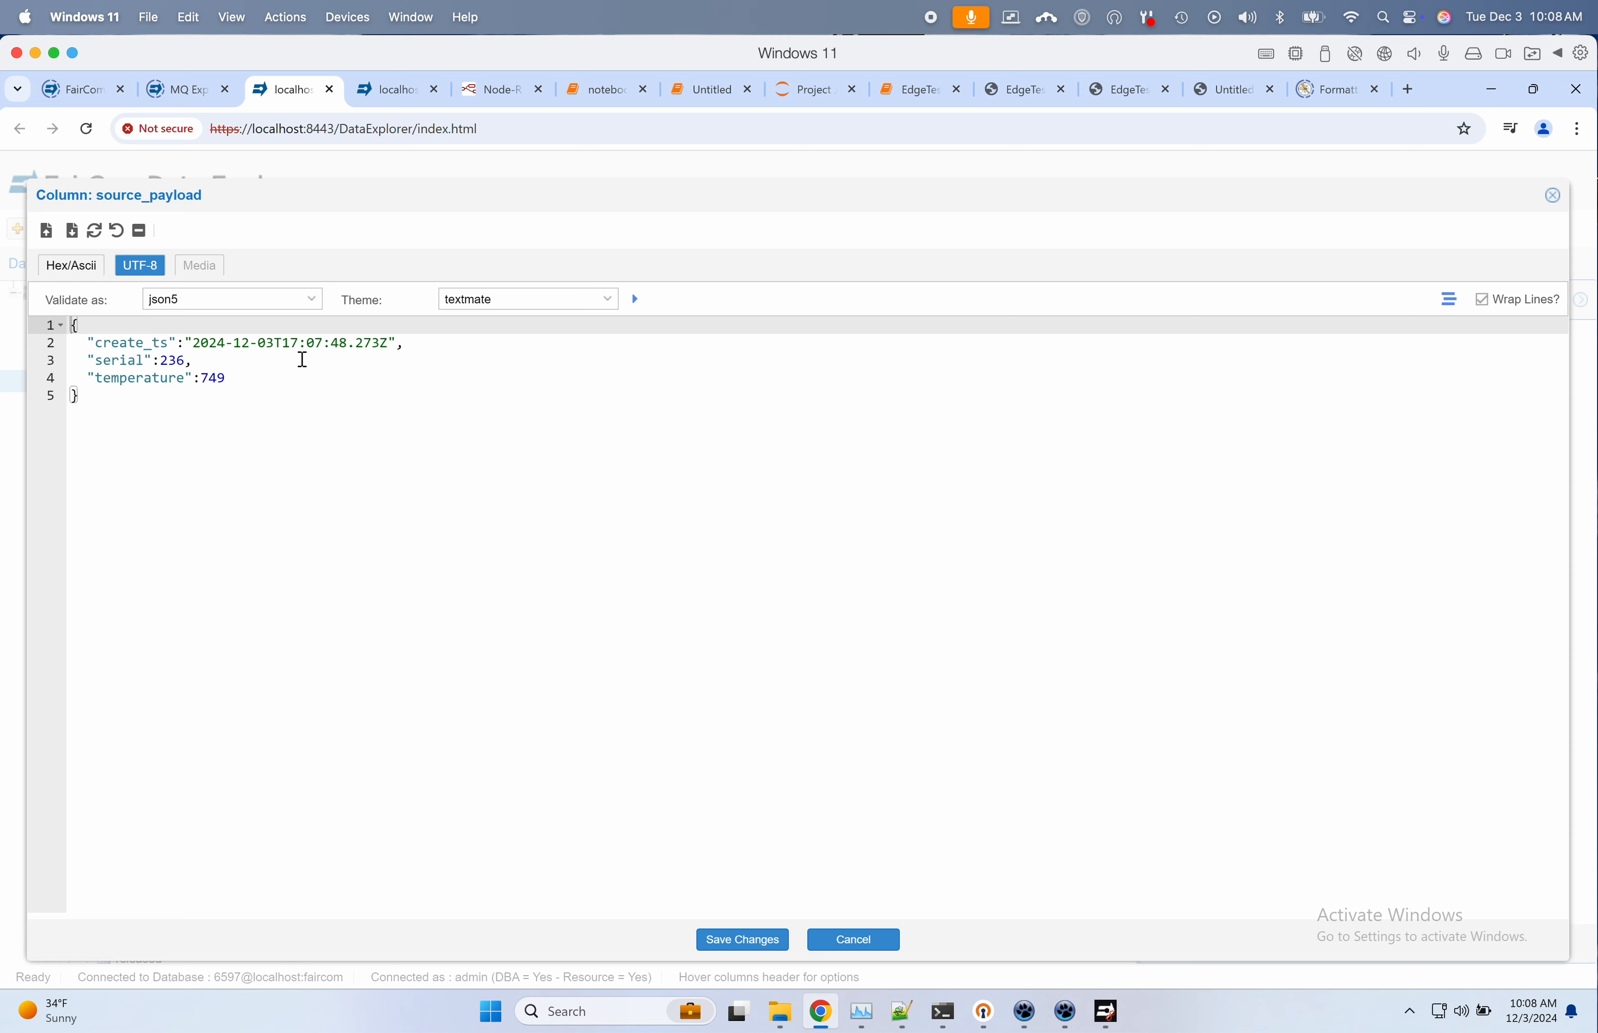
triple_click(302, 360)
drag(302, 360, 302, 380)
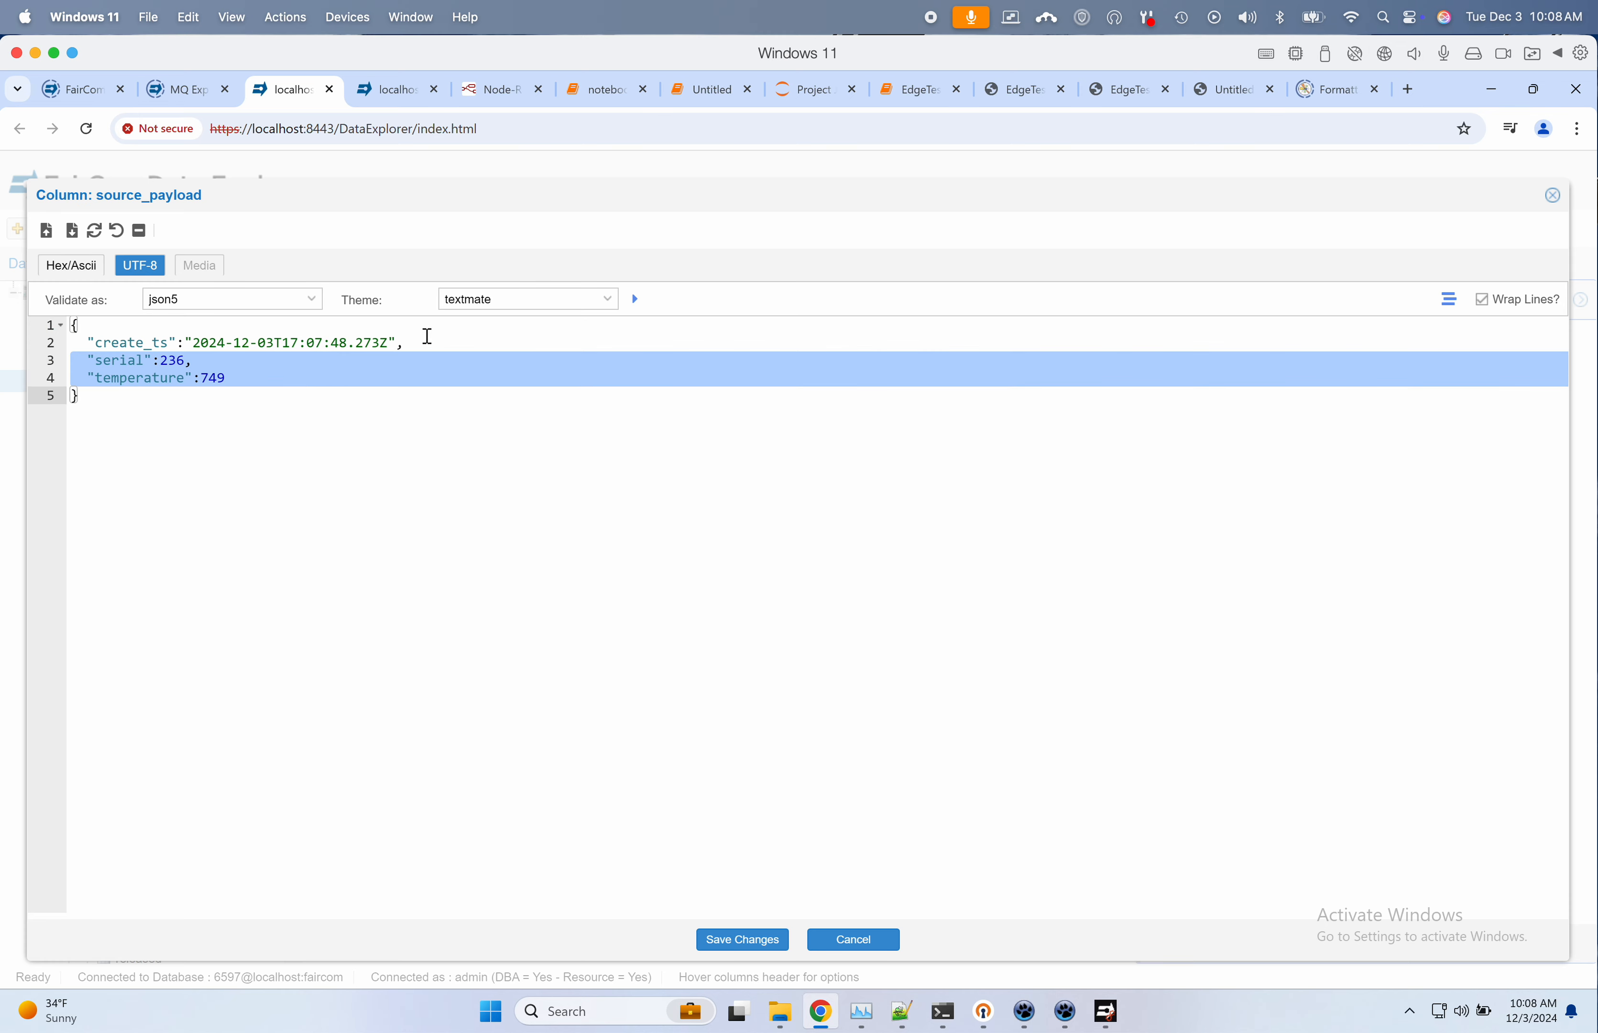
click(427, 341)
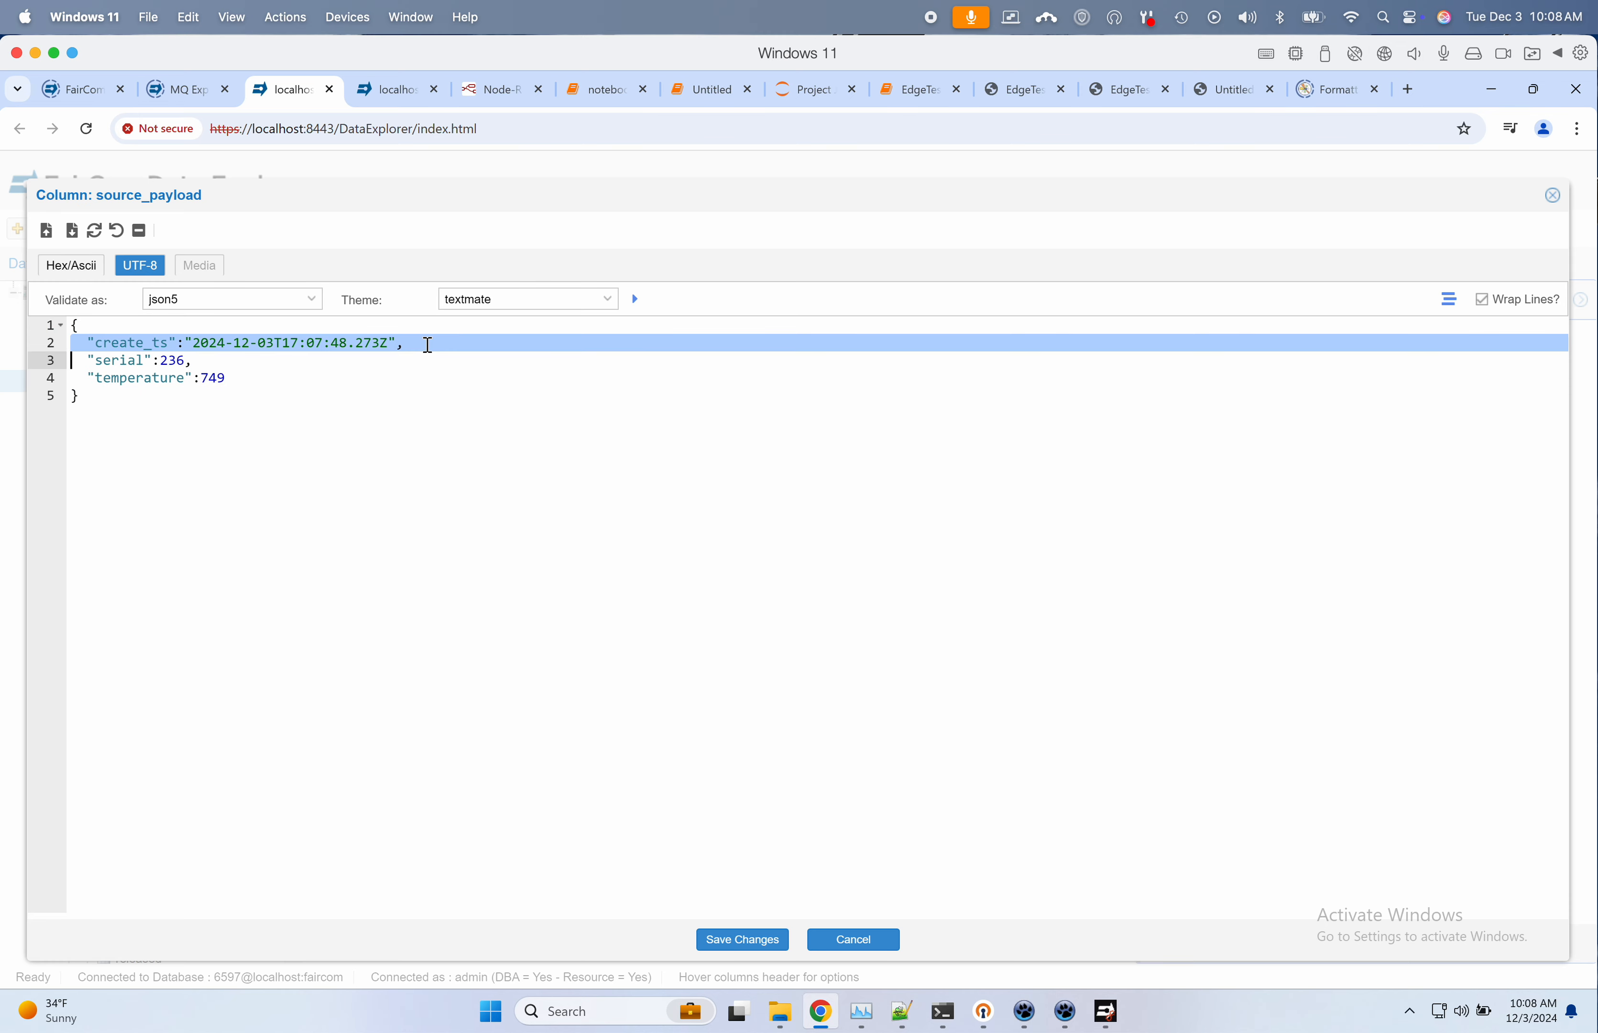